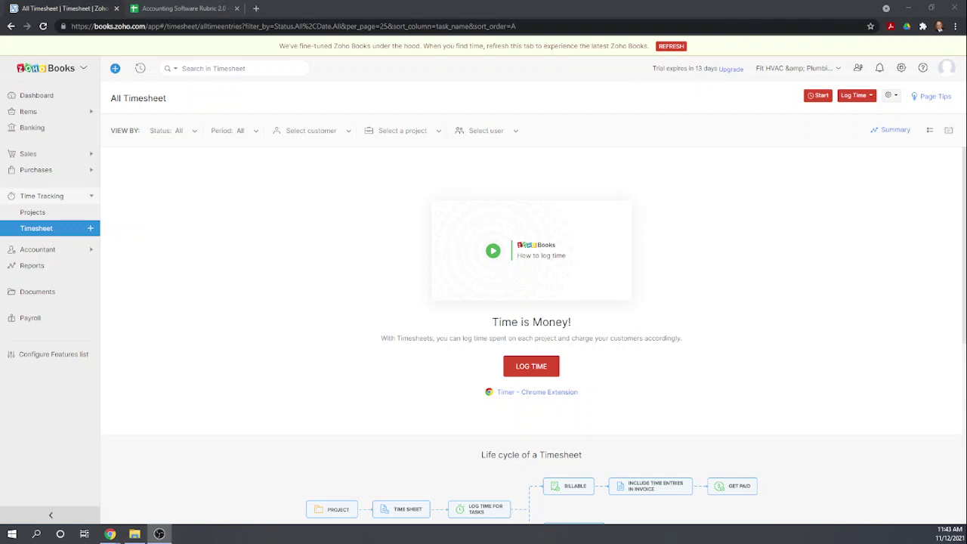
Step: Start a new sales estimate for the customer Family Bowling
click(27, 154)
click(36, 189)
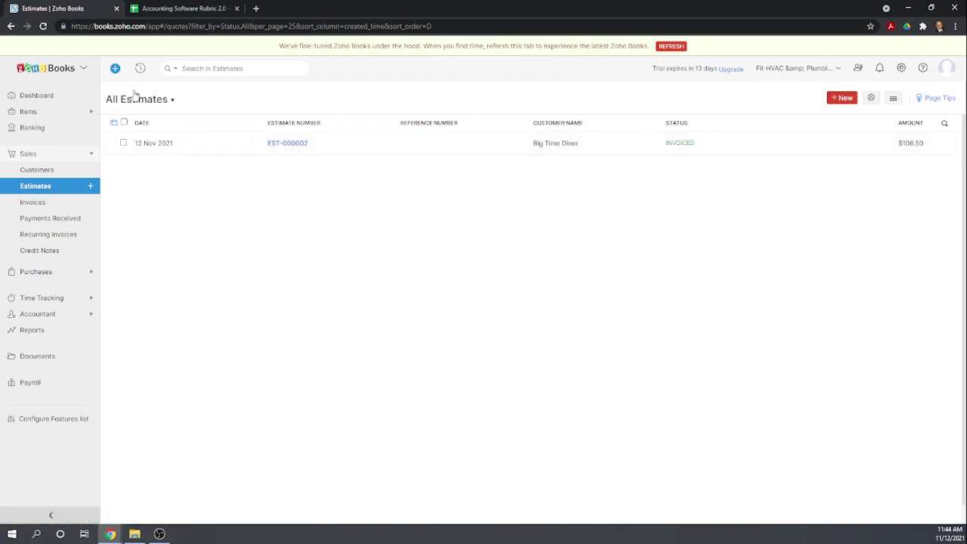
click(834, 102)
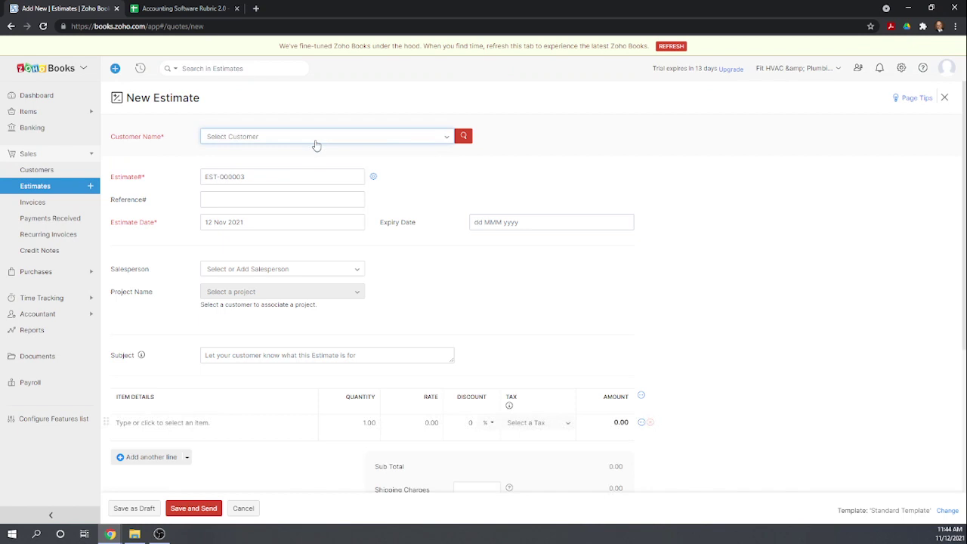
click(309, 137)
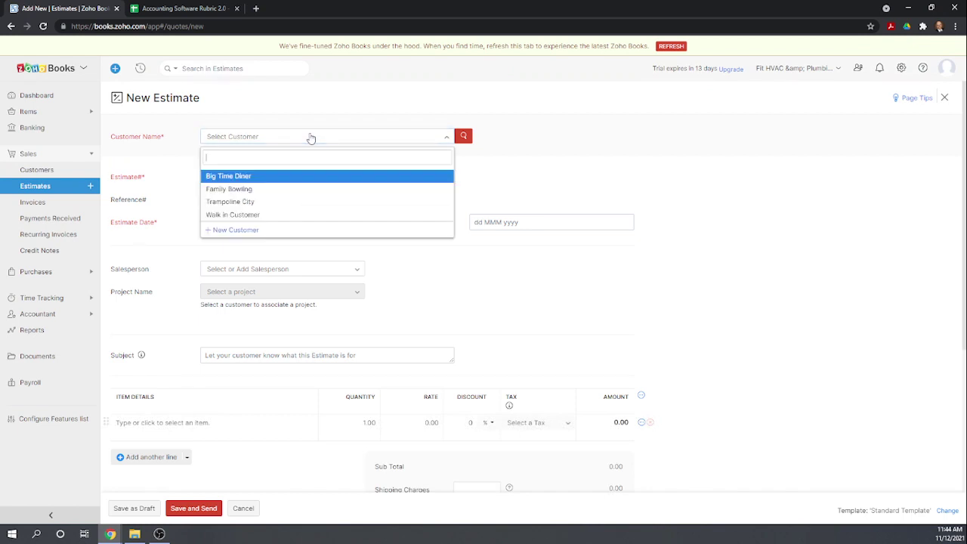
click(246, 190)
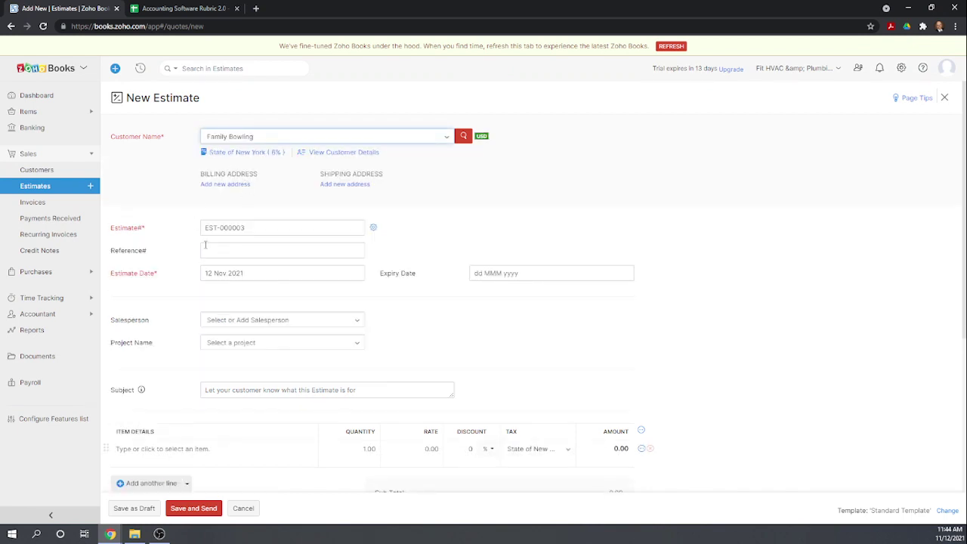
Step: Add a new project named Kitchen Remodel from the estimate, with a total project cost of 1050 USD
scroll(314, 273, down, 1)
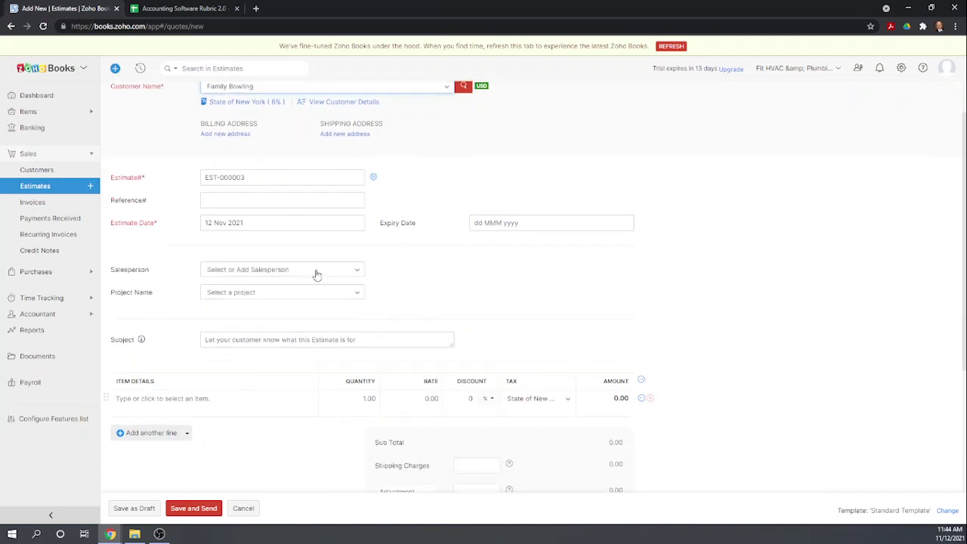
scroll(331, 263, down, 1)
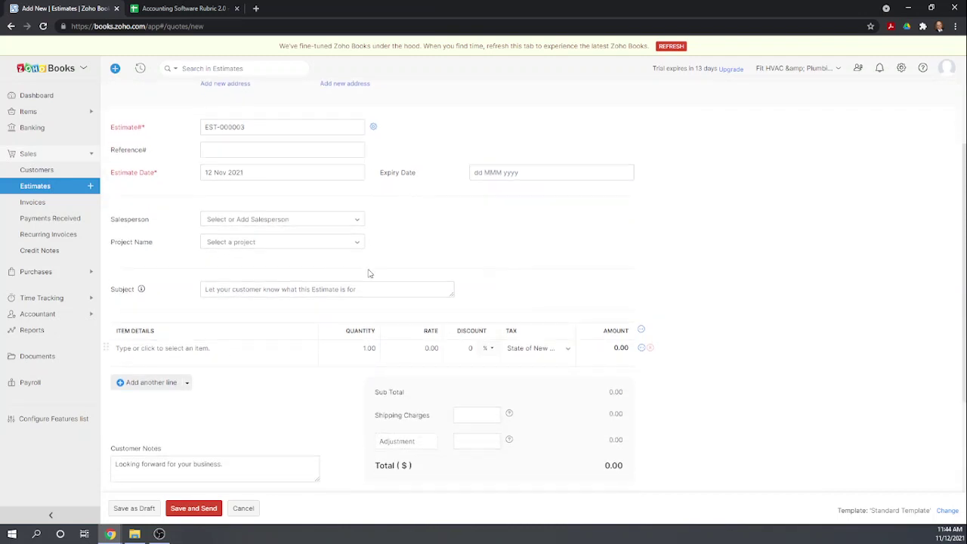
click(262, 243)
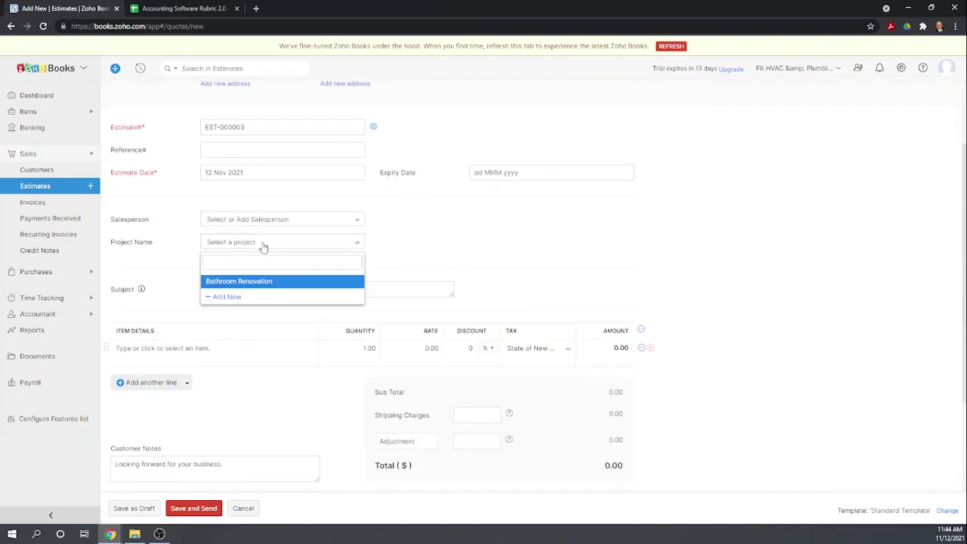
click(227, 297)
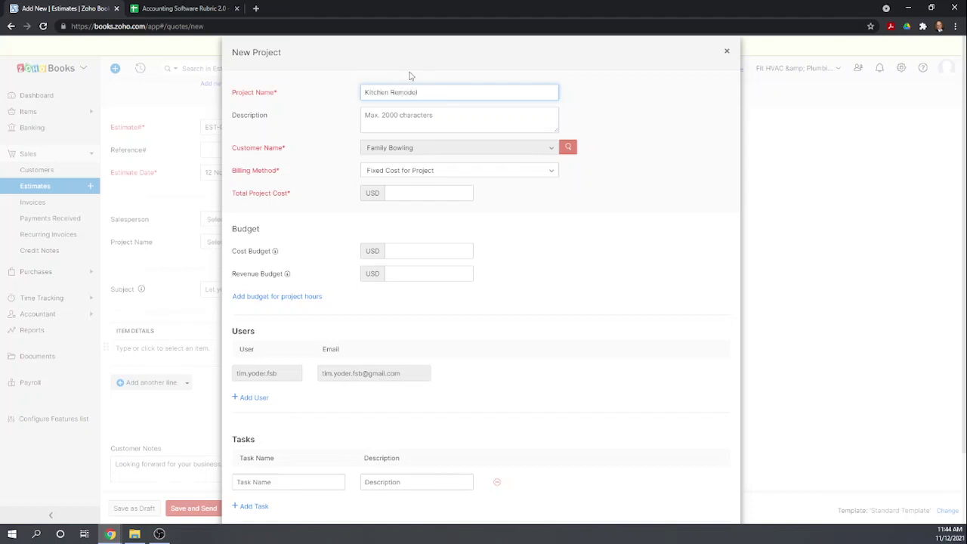
click(440, 126)
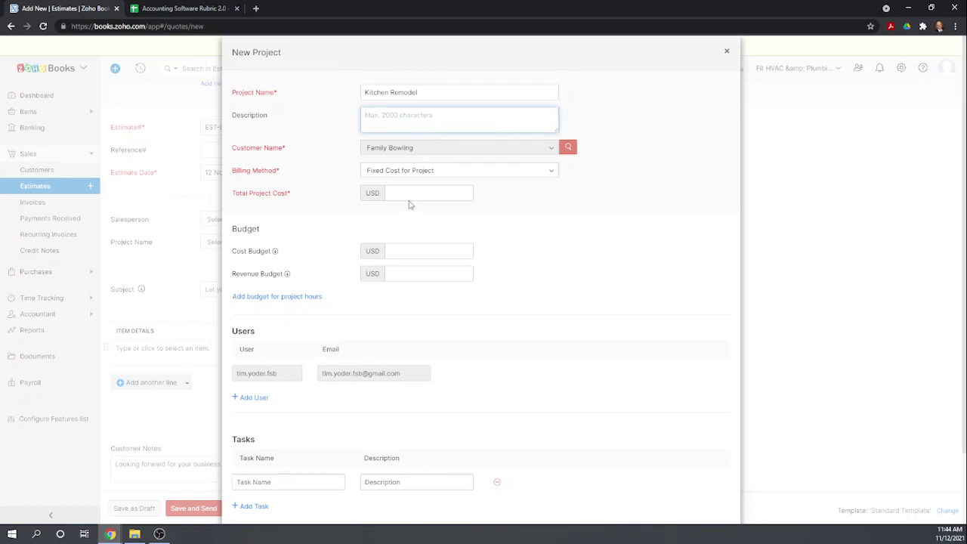
click(412, 198)
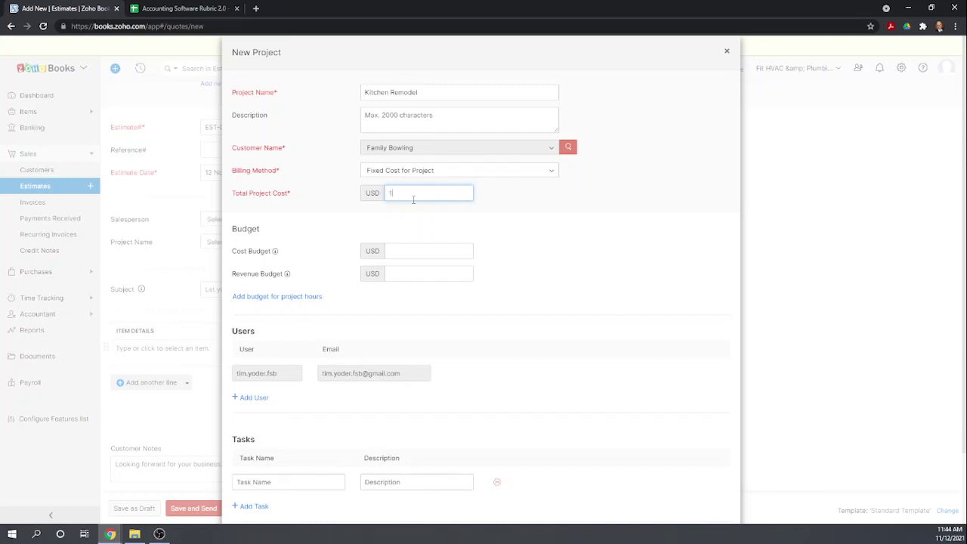
Step: Set the project's cost budget to 300 USD and its revenue budget to 1050 USD
click(399, 252)
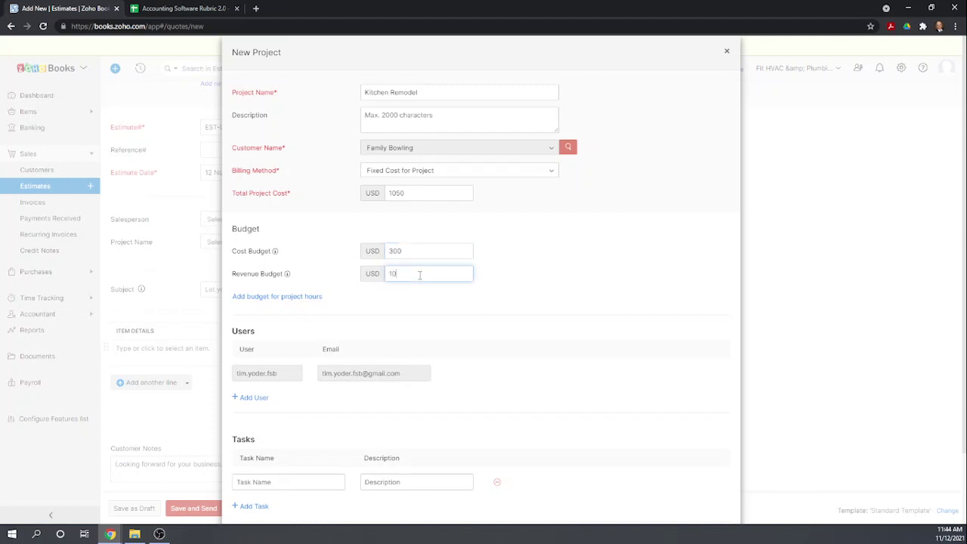
text(0)
click(508, 278)
scroll(531, 278, down, 2)
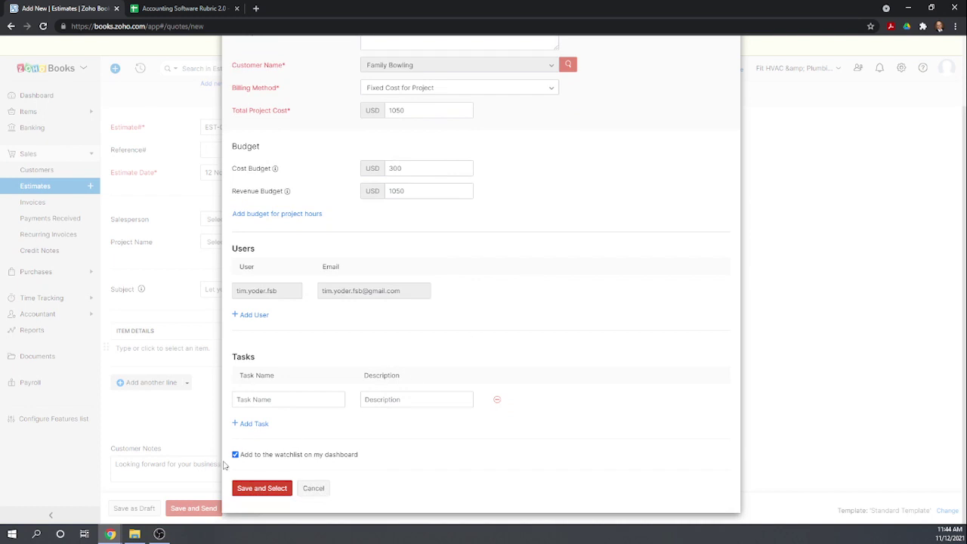
Step: Save the Kitchen Remodel project, agree to generate reports from its current rate, and select it for the estimate
click(262, 491)
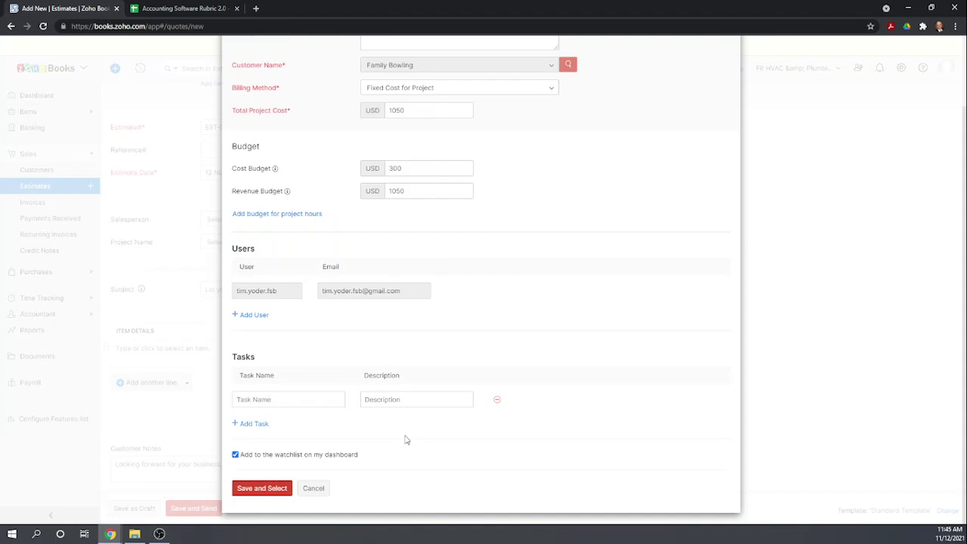
scroll(423, 408, up, 2)
scroll(429, 395, down, 2)
scroll(457, 362, up, 2)
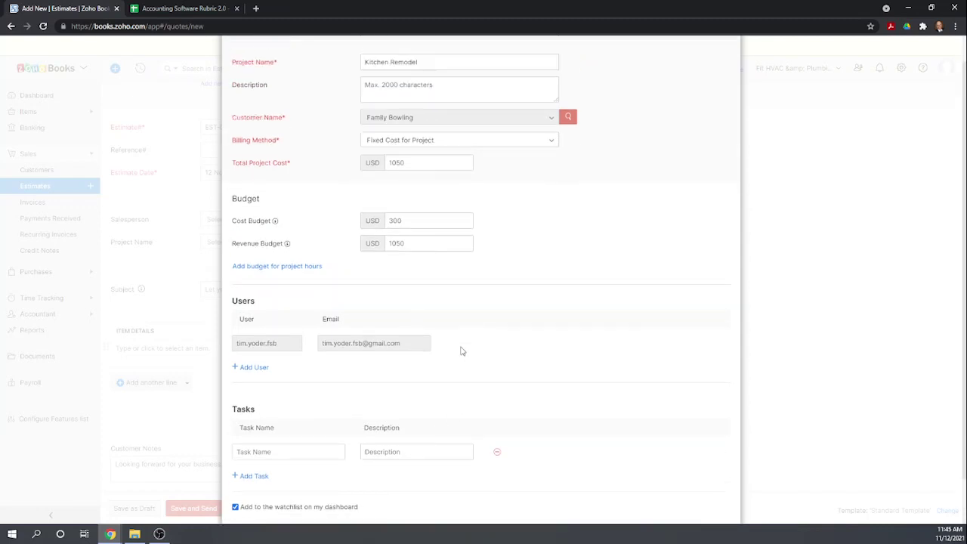
scroll(637, 151, down, 2)
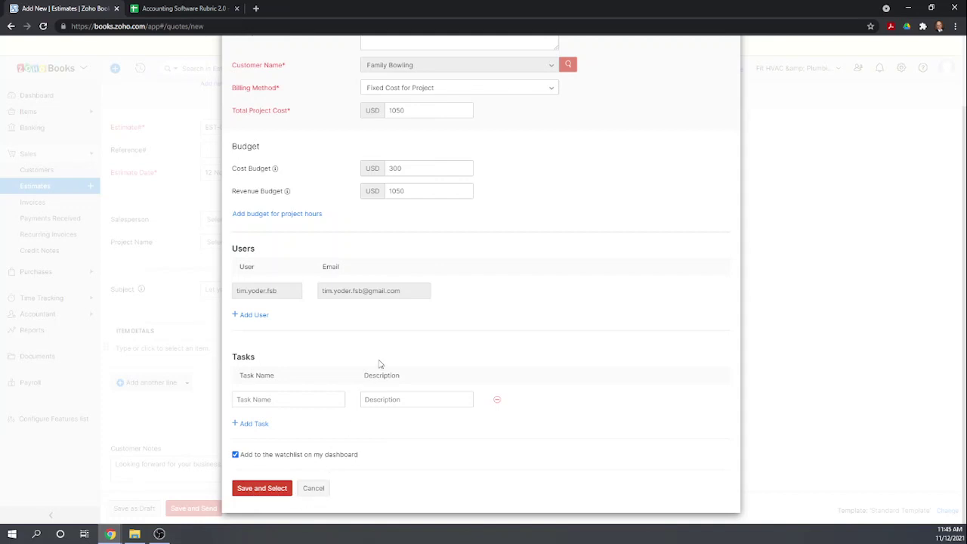
scroll(401, 300, up, 2)
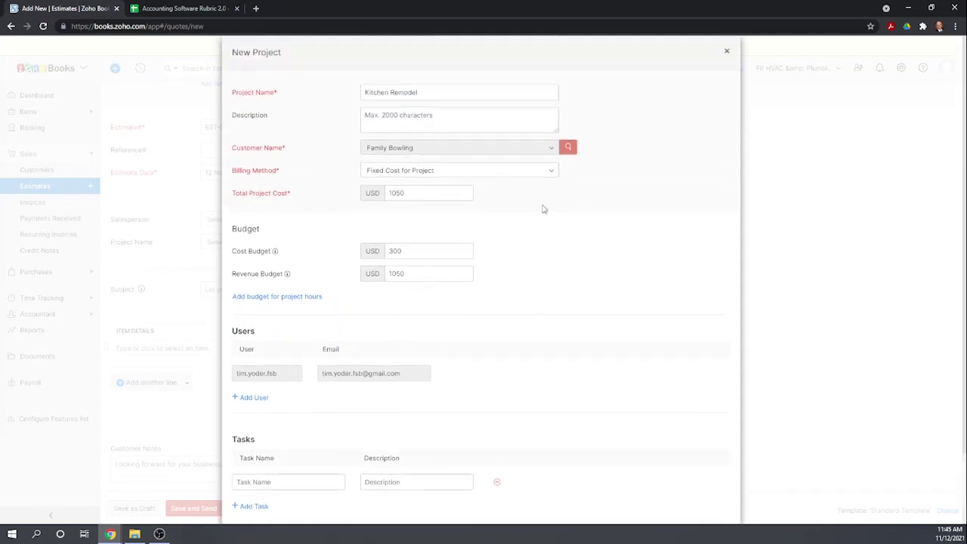
scroll(542, 209, down, 2)
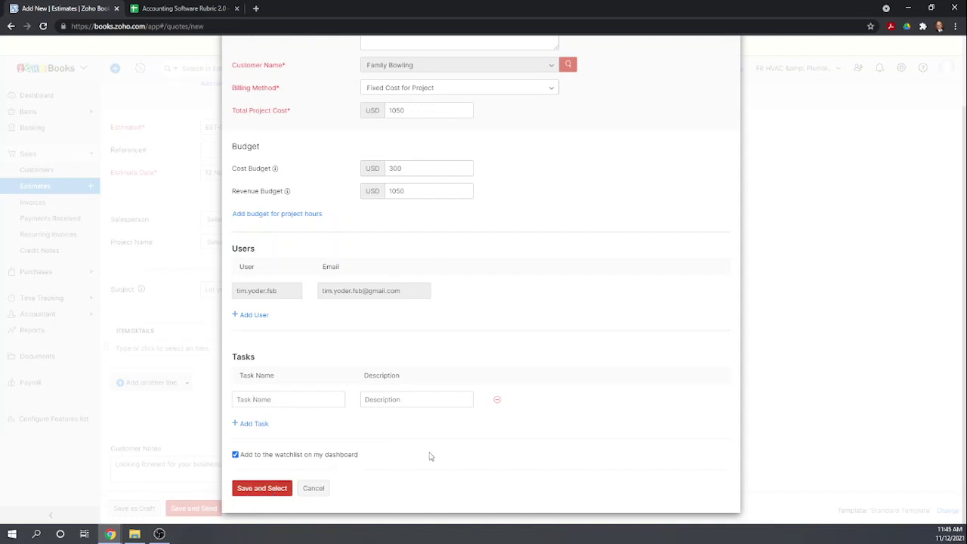
scroll(614, 390, up, 2)
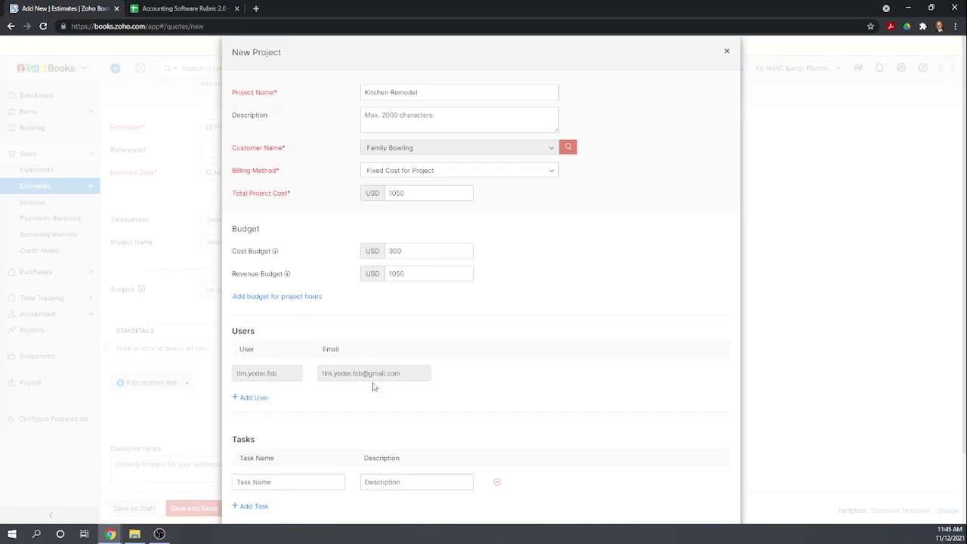
scroll(373, 387, down, 2)
click(313, 488)
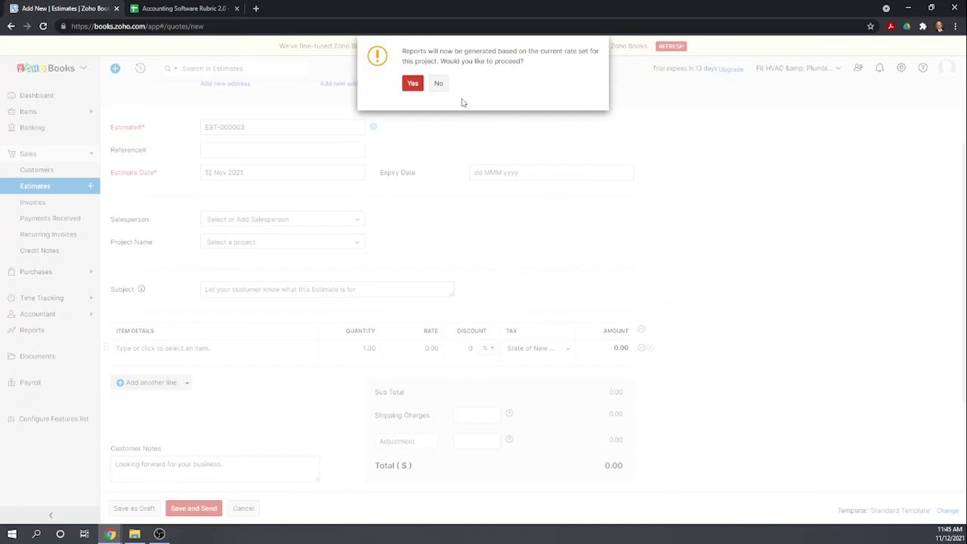
click(415, 84)
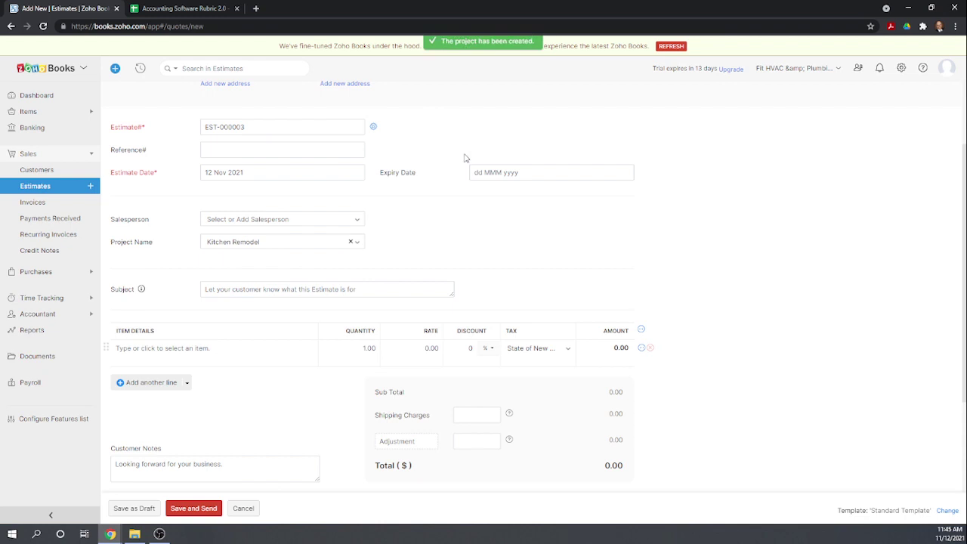
click(305, 248)
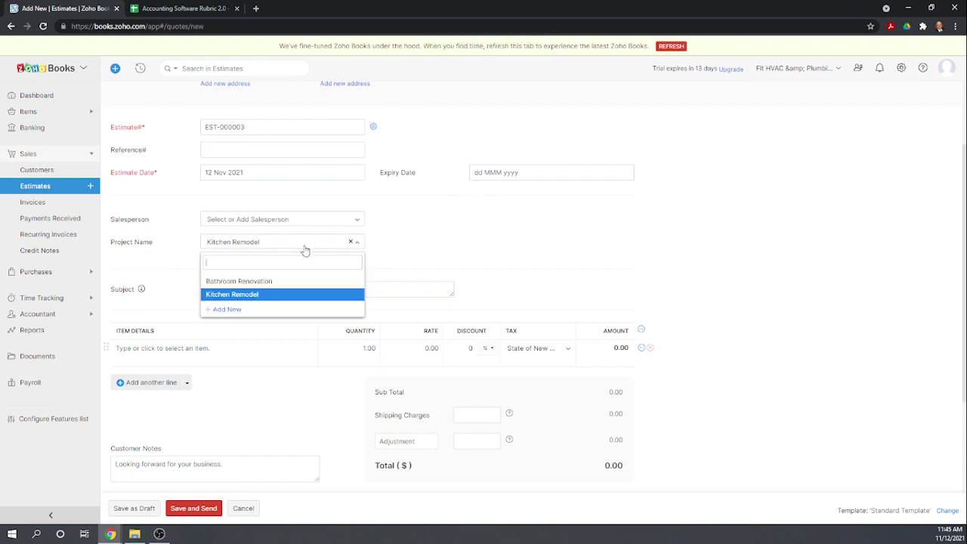
click(245, 295)
Step: Add the Contract Labor item to the estimate with a quantity of 10
scroll(684, 205, up, 2)
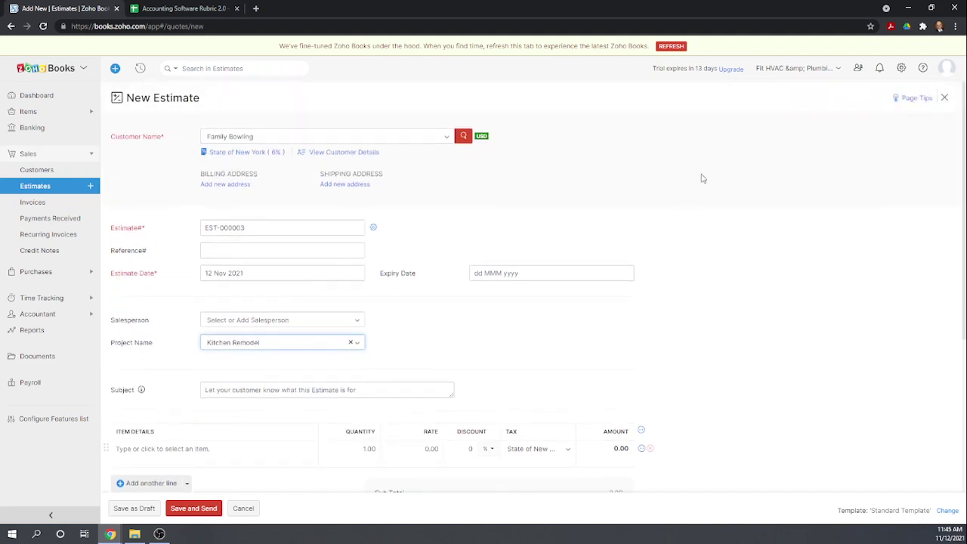
scroll(692, 197, down, 3)
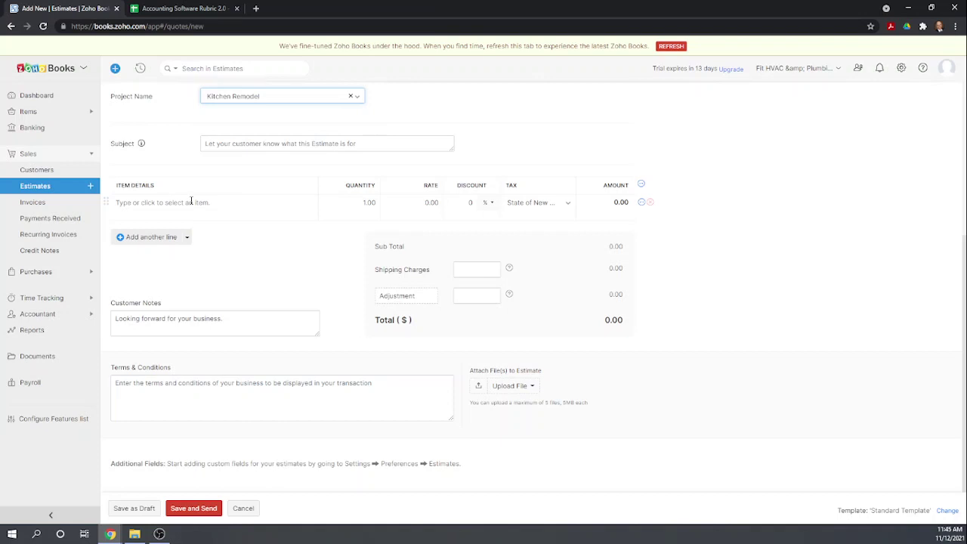
click(192, 202)
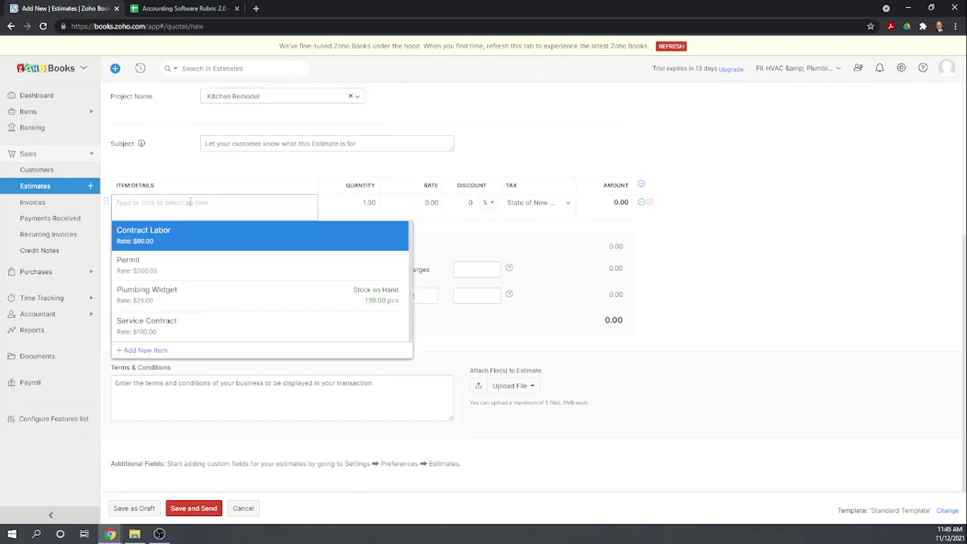
click(170, 237)
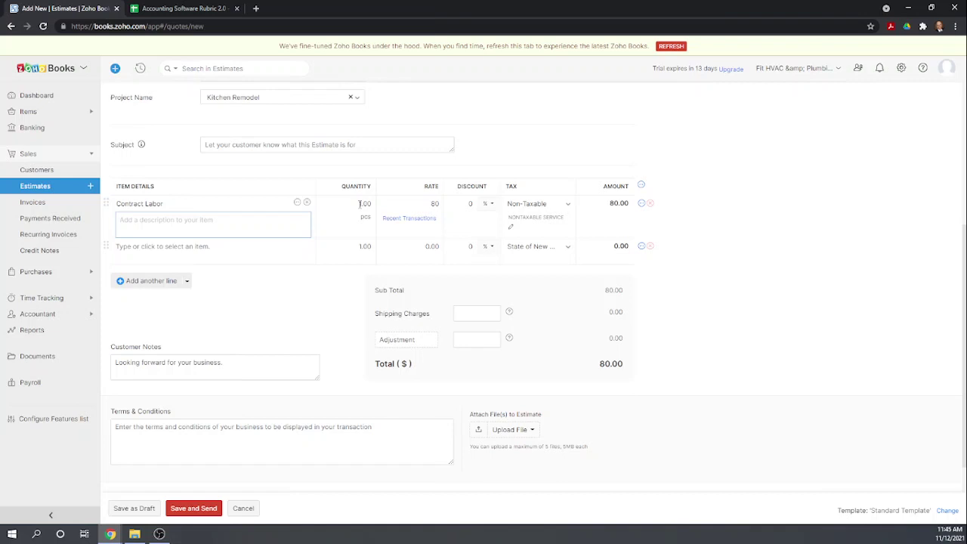
click(360, 203)
text(0)
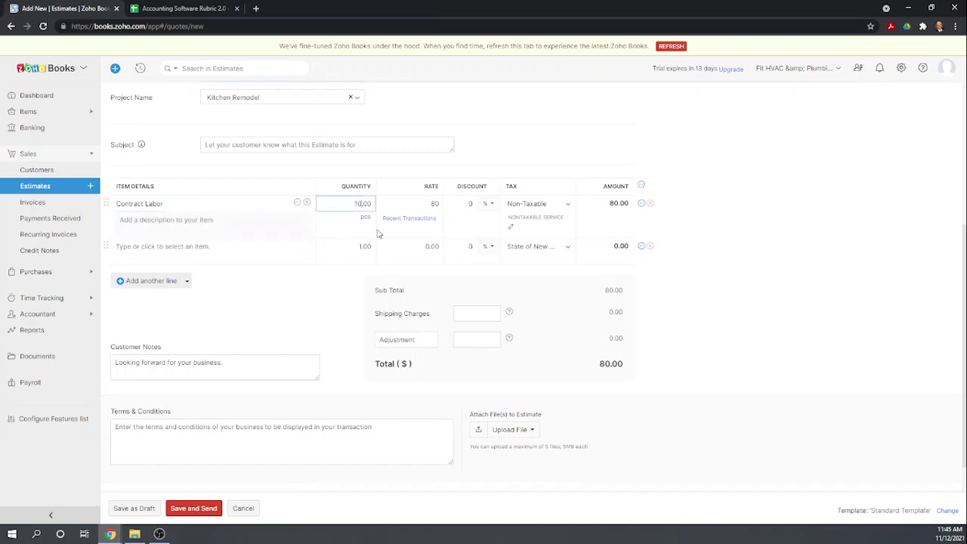
click(567, 135)
Step: Add the Plumbing Widget item on the second line with a quantity of 10
click(173, 248)
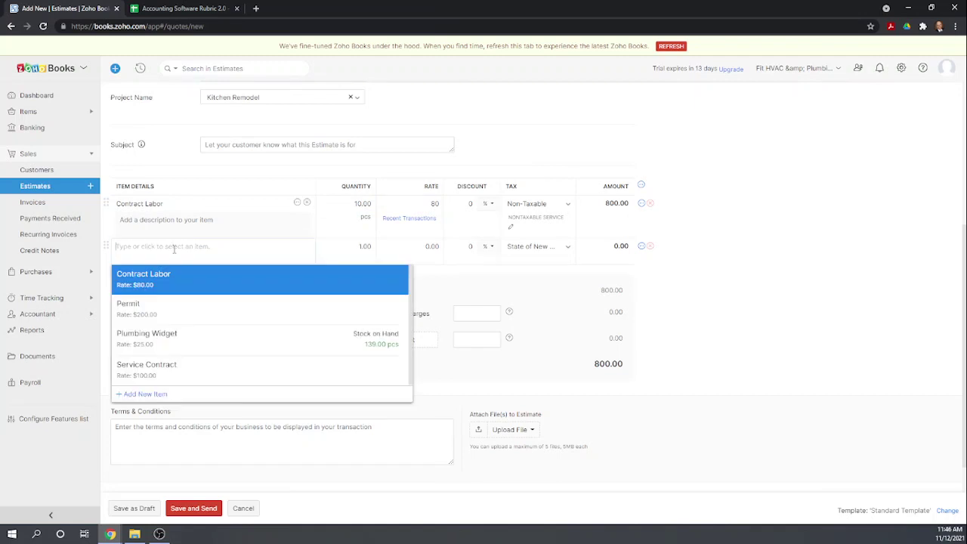
click(165, 337)
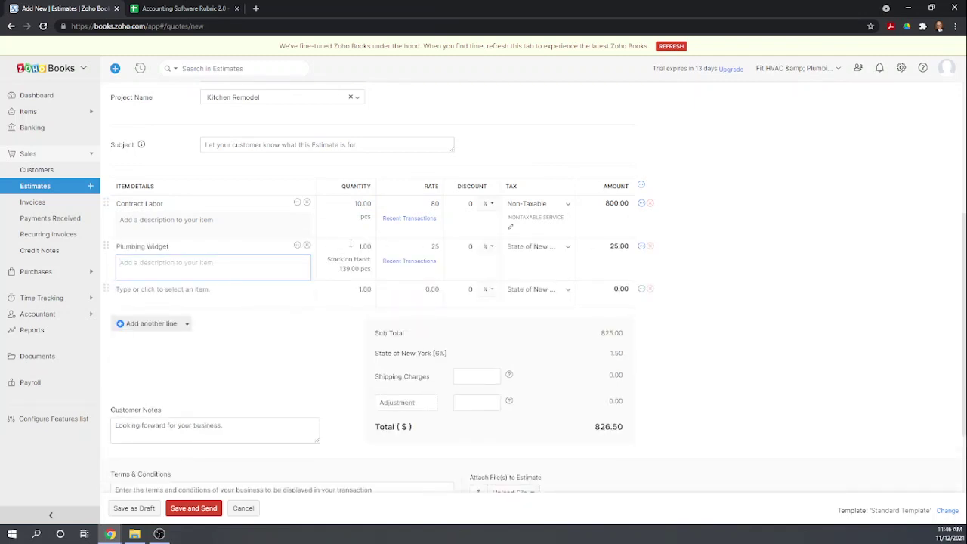
click(351, 243)
text(10)
click(554, 146)
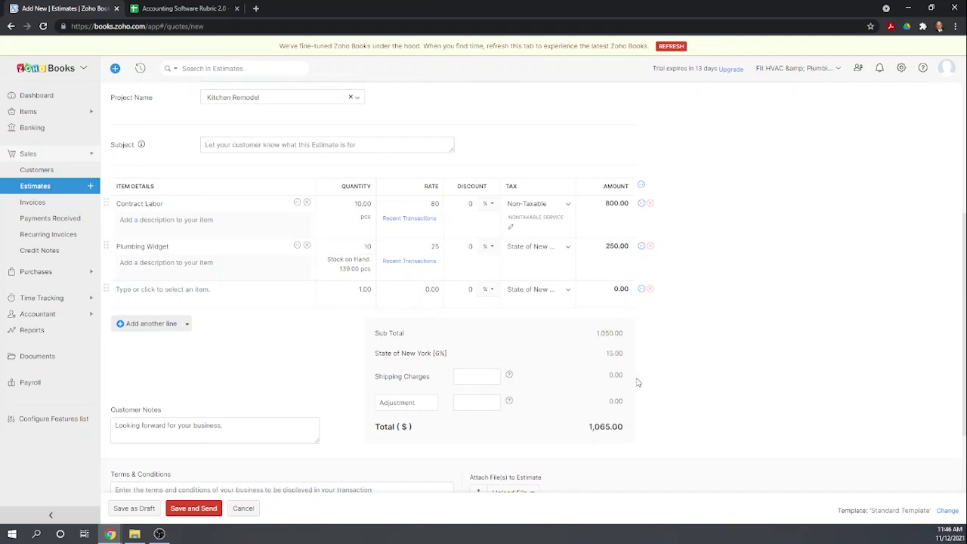
Step: Save the completed Family Bowling estimate and proceed to its customer email
scroll(730, 228, up, 1)
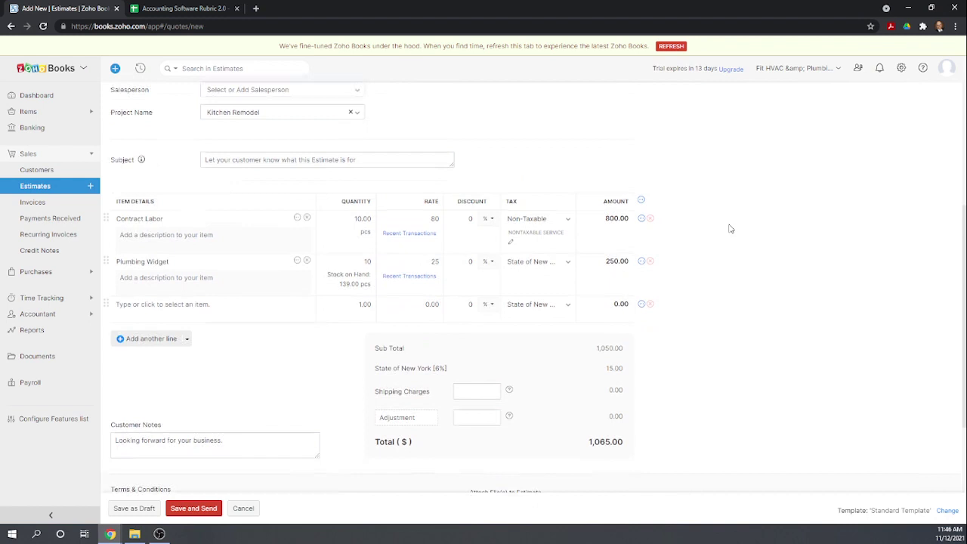
scroll(730, 228, down, 3)
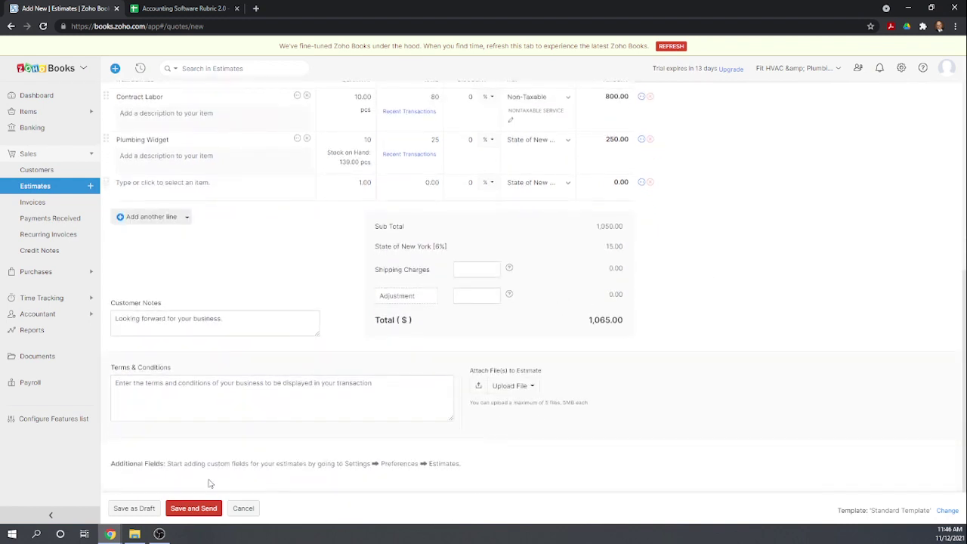
click(194, 508)
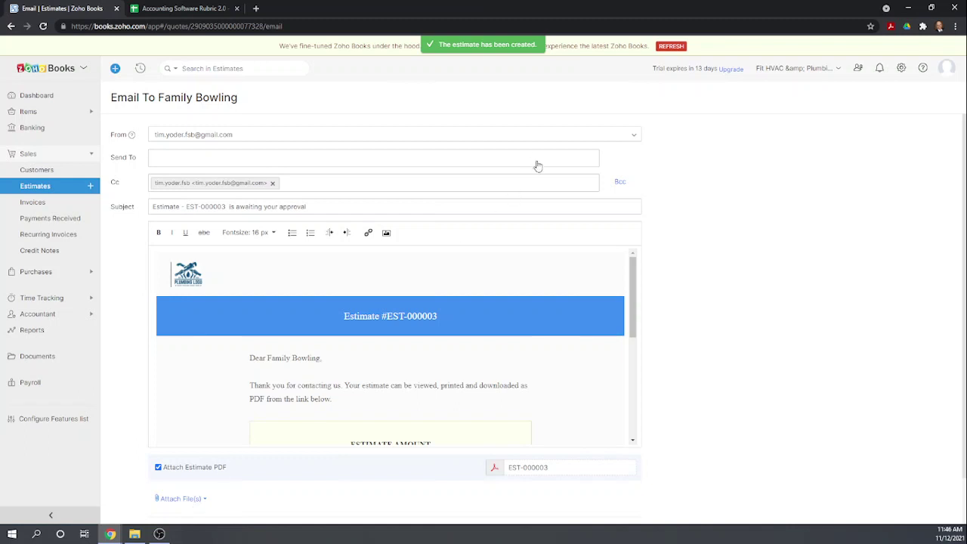
Step: Skip emailing the Family Bowling estimate and mark it as sent instead
scroll(246, 418, down, 3)
scroll(245, 417, down, 5)
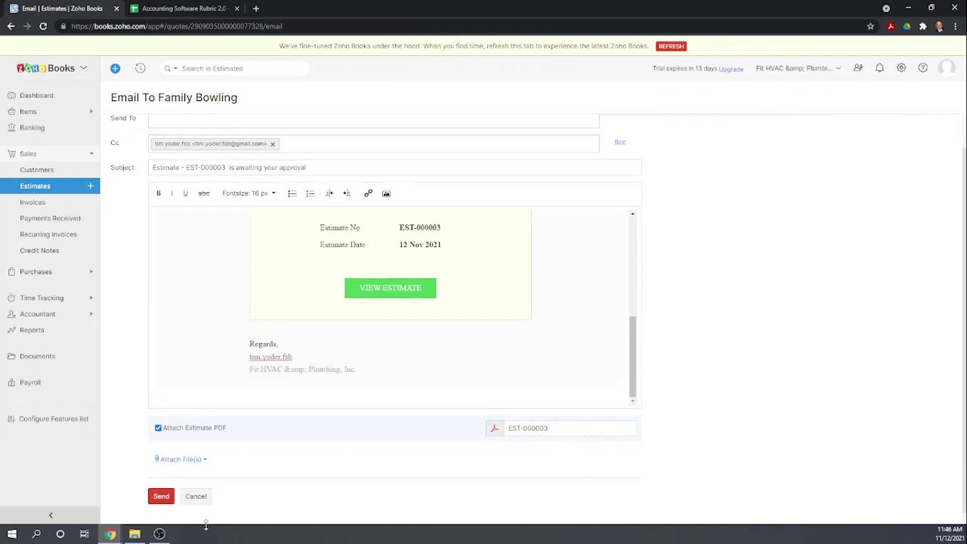
click(205, 485)
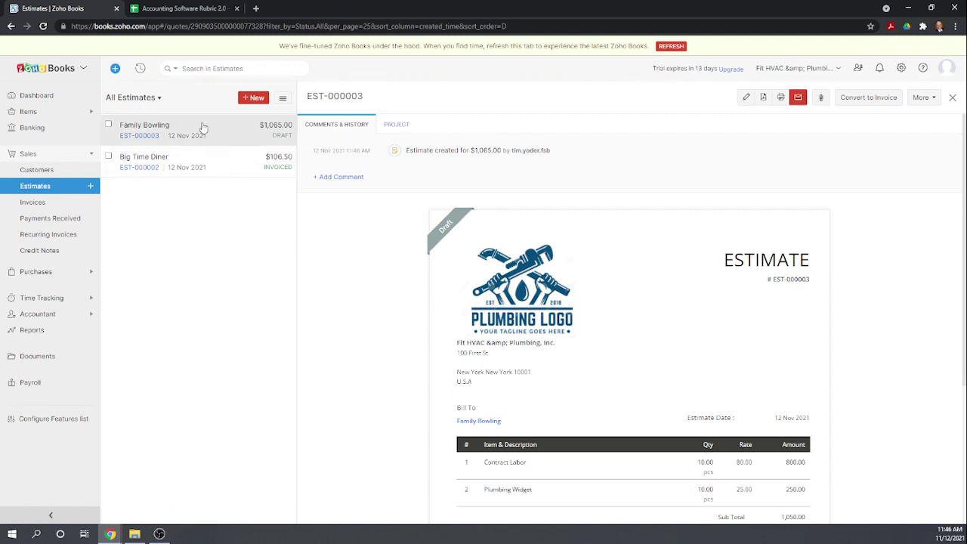
click(931, 98)
click(900, 144)
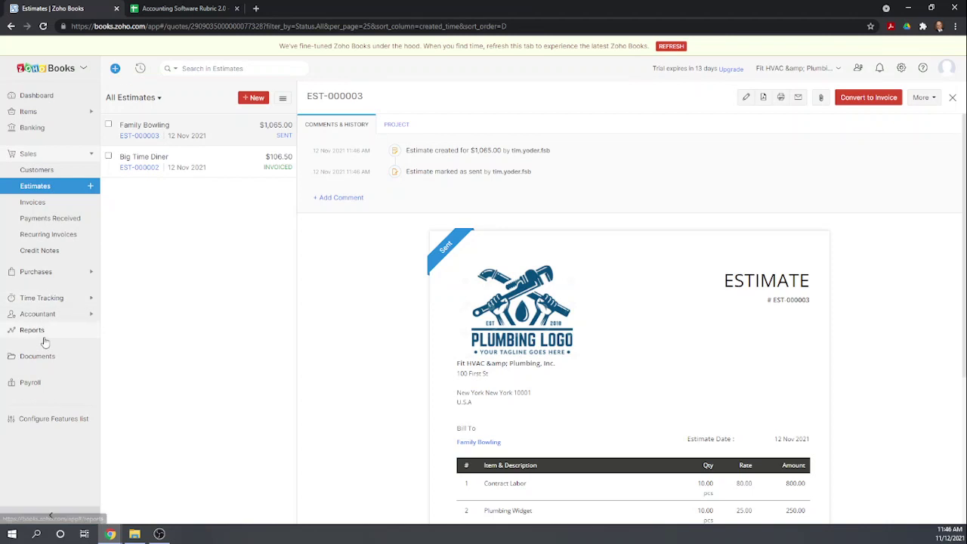
Step: Open the Kitchen Remodel project and start a new bill from its purchases
click(46, 297)
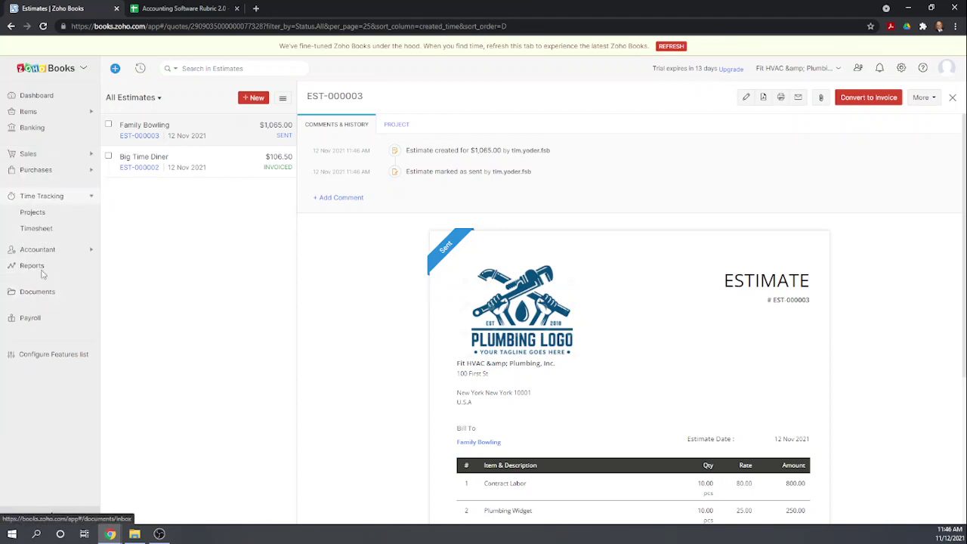
click(33, 215)
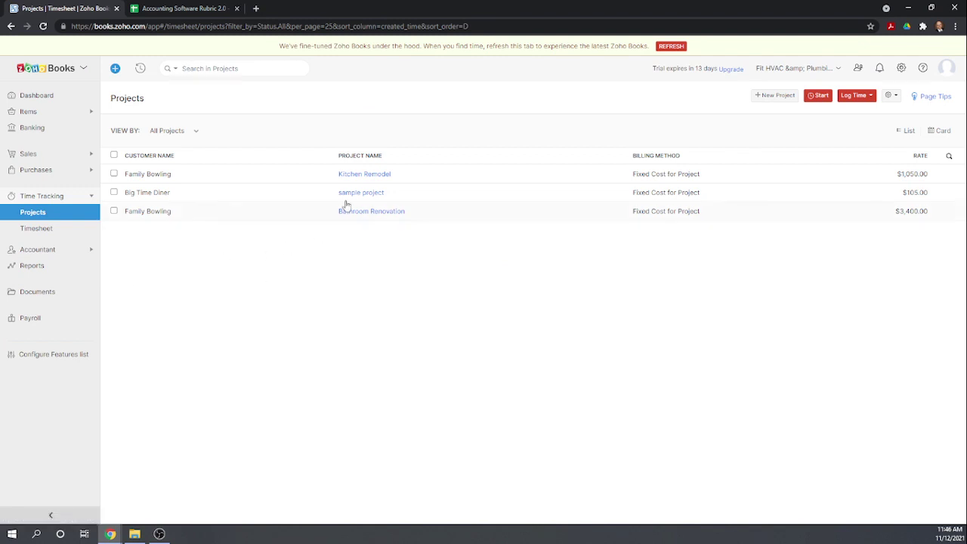
click(352, 173)
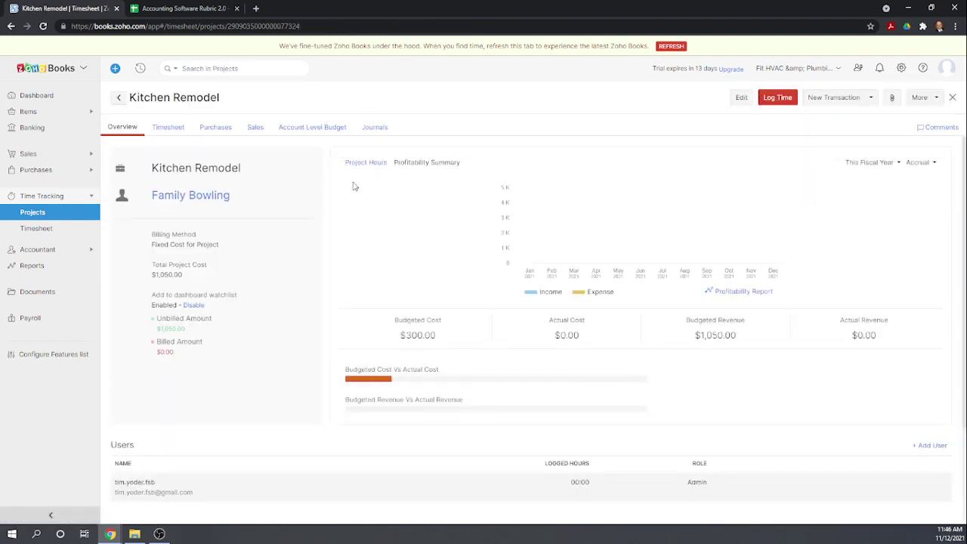
click(219, 129)
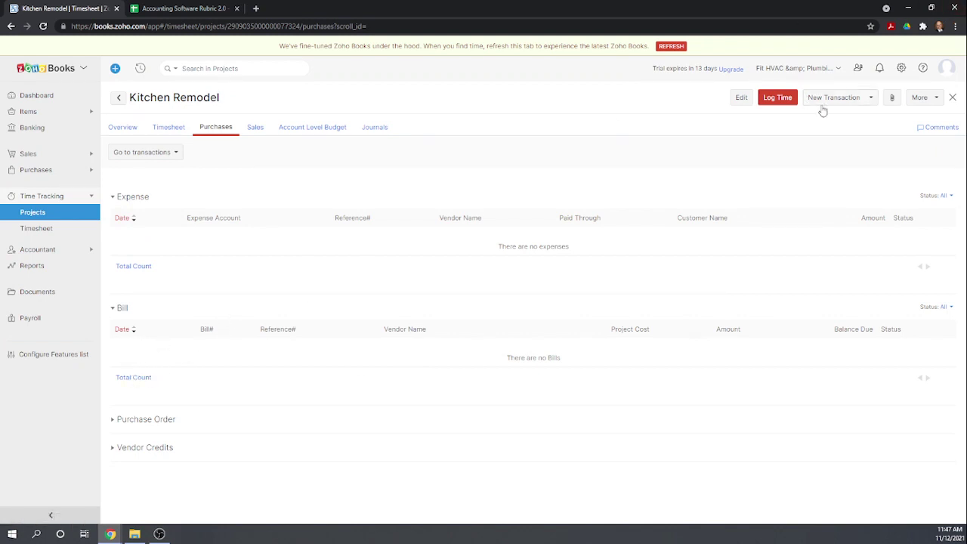
click(873, 97)
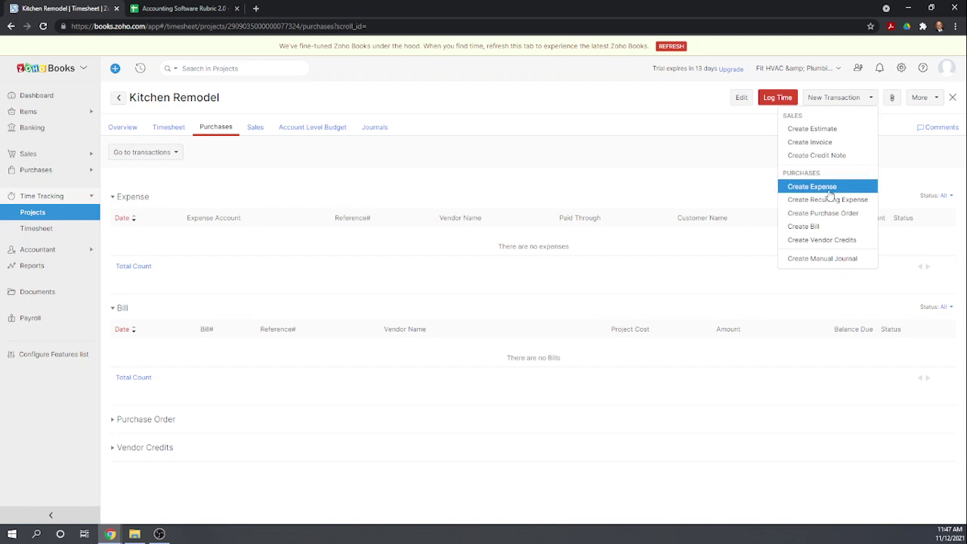
click(804, 226)
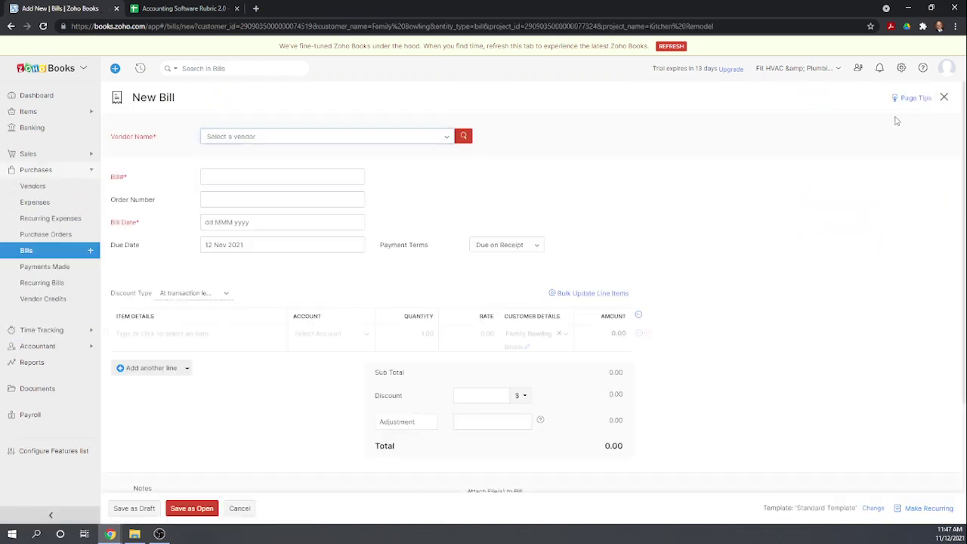
Step: Choose the independent contractor as the bill's vendor, with bill number 56 and bill date 12 Nov 2021
click(306, 143)
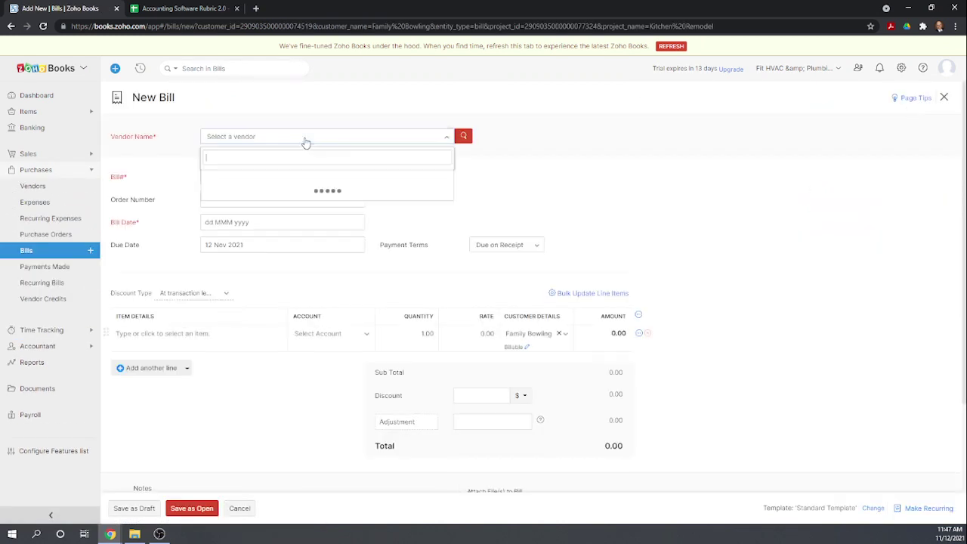
click(272, 179)
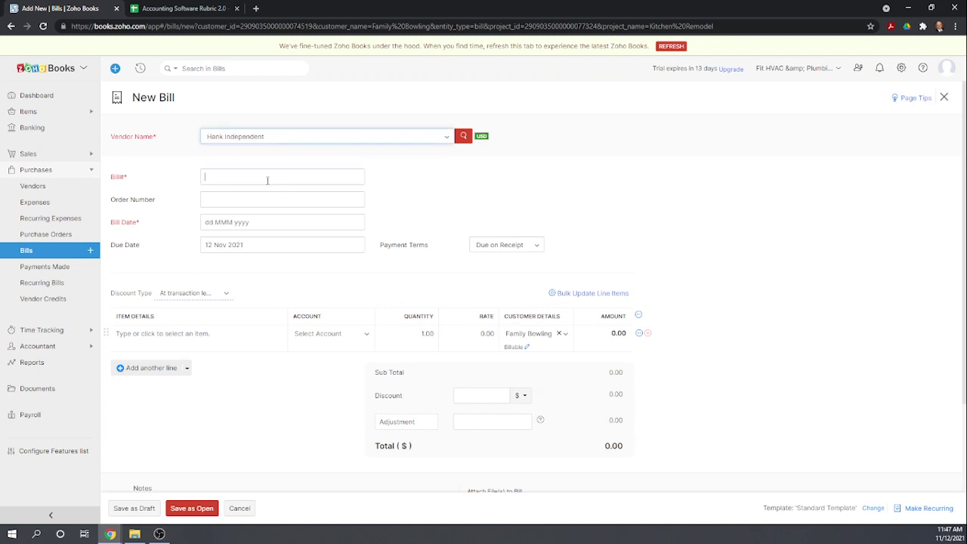
click(269, 179)
text(58)
click(266, 219)
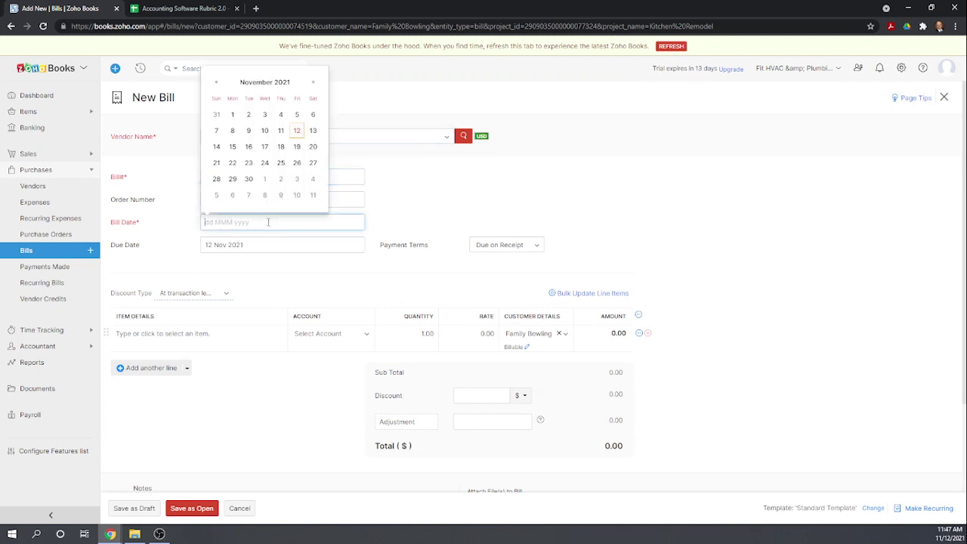
click(297, 130)
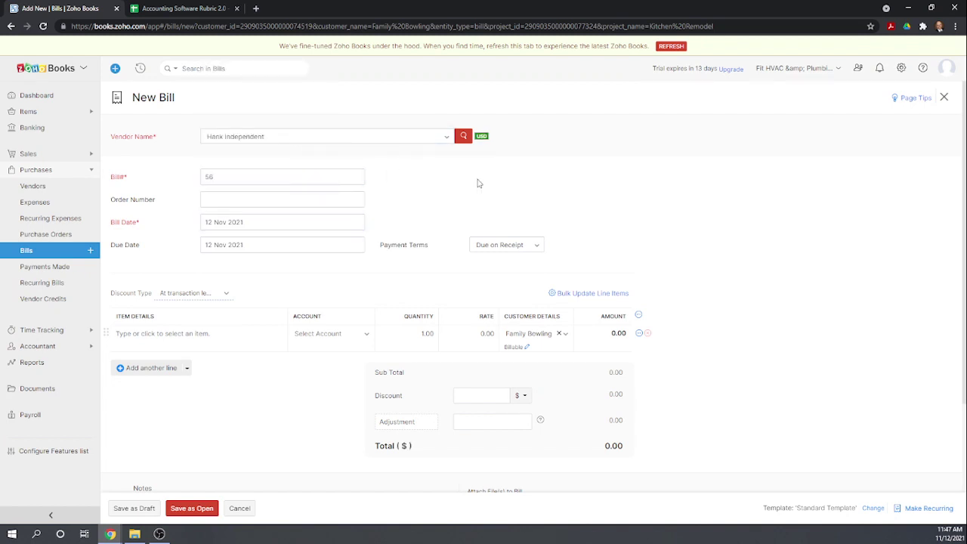
Step: Add the Contract Labor item to the bill with a quantity of 12 and save the bill as open
scroll(341, 284, down, 2)
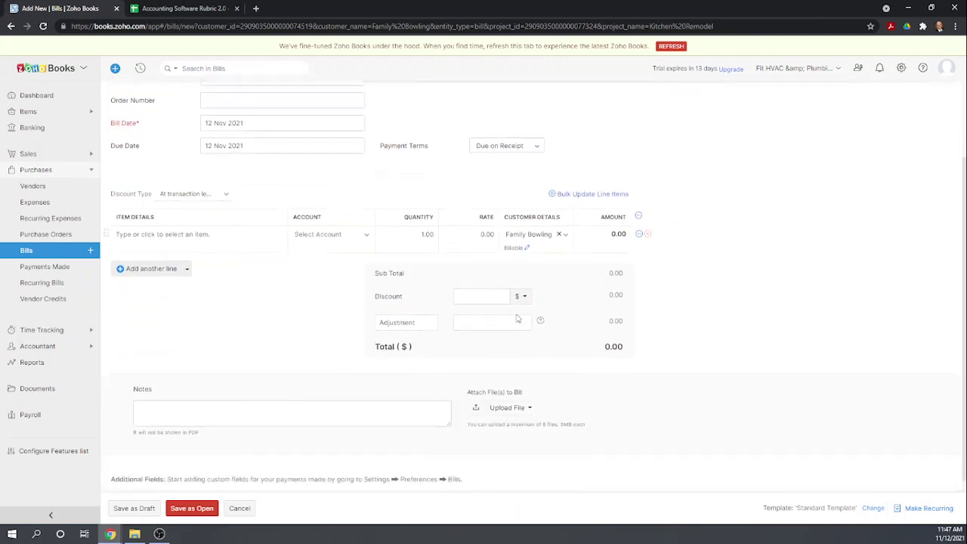
click(185, 234)
click(167, 261)
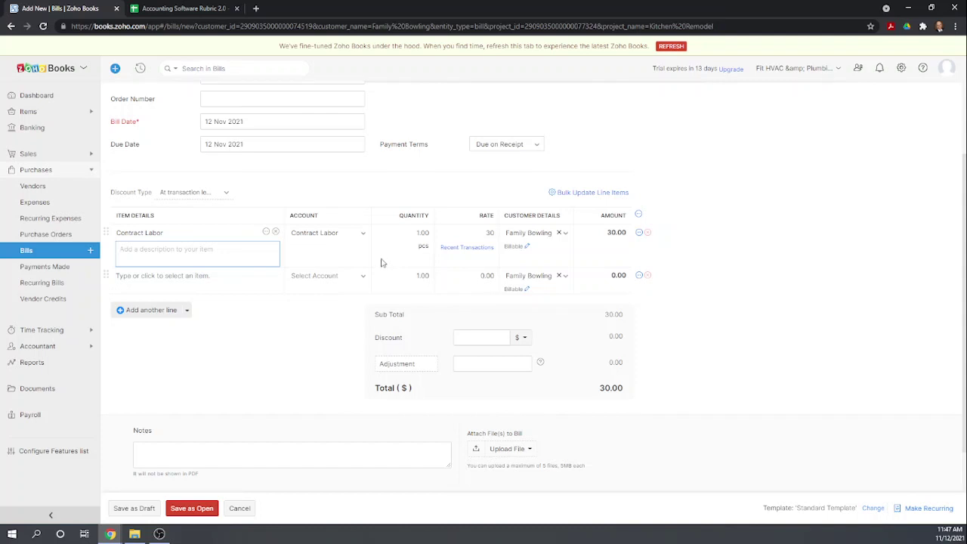
click(415, 233)
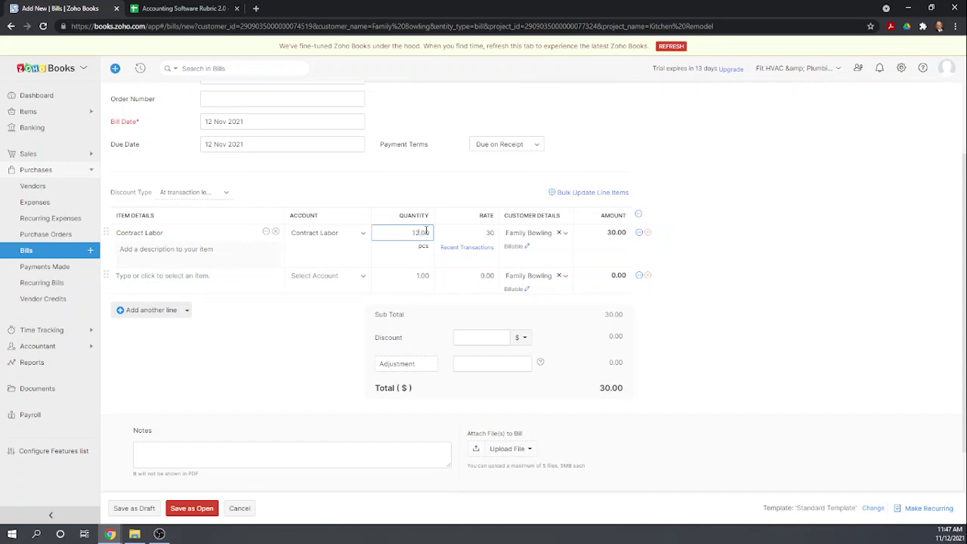
click(469, 200)
scroll(737, 231, down, 1)
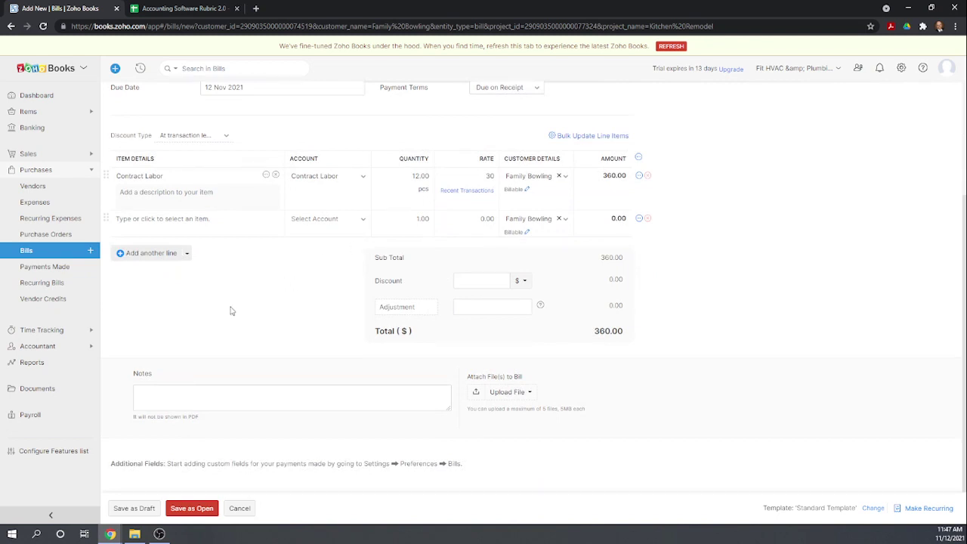
click(190, 510)
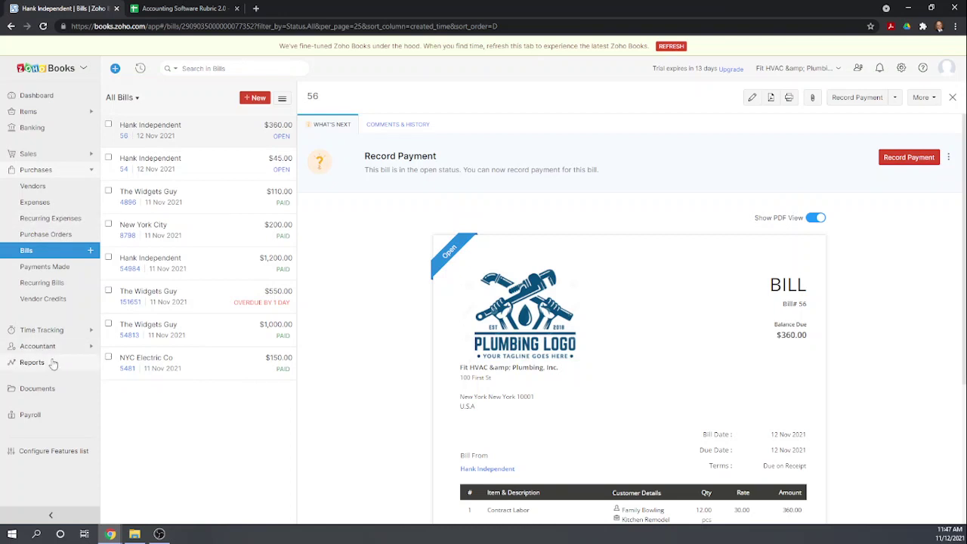
Step: Return to the Kitchen Remodel project overview and compare its budgeted and actual cost
click(42, 332)
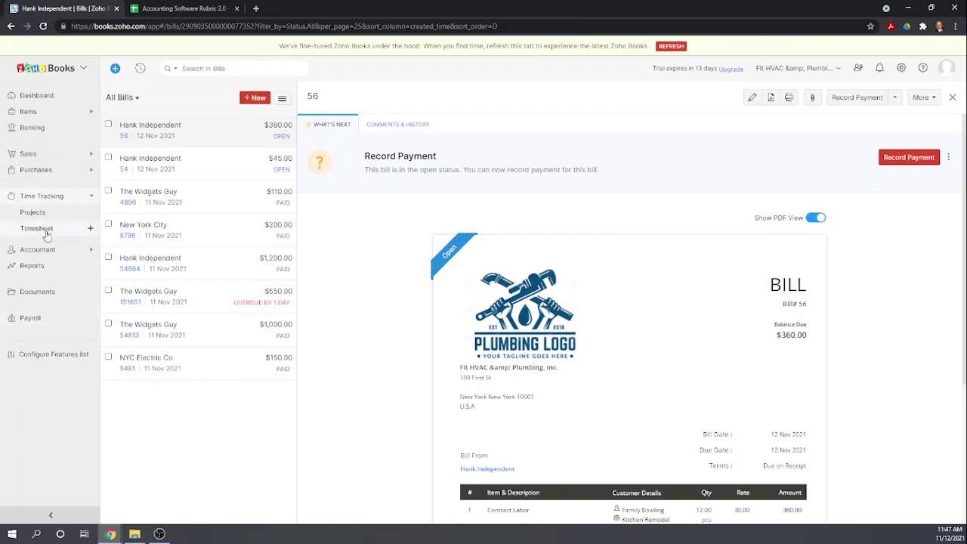
click(32, 213)
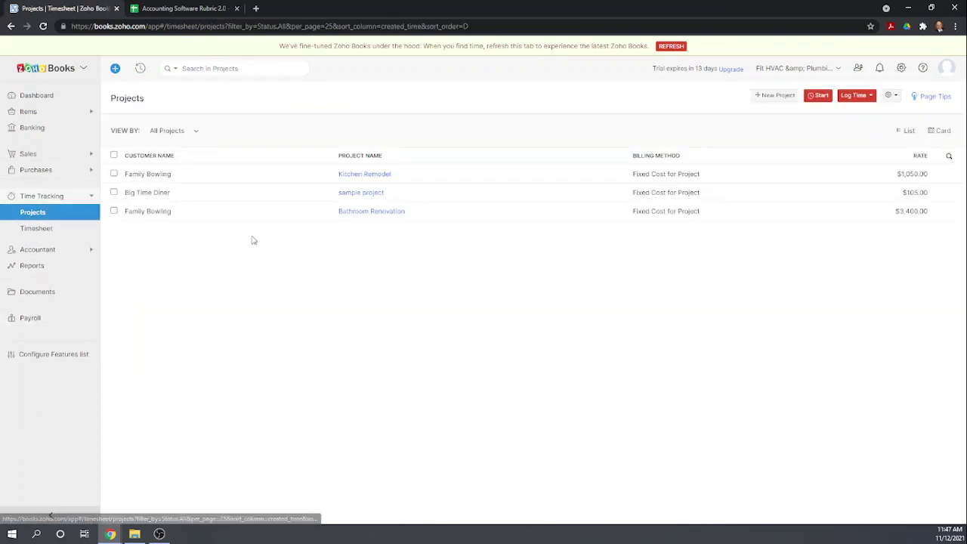
click(365, 174)
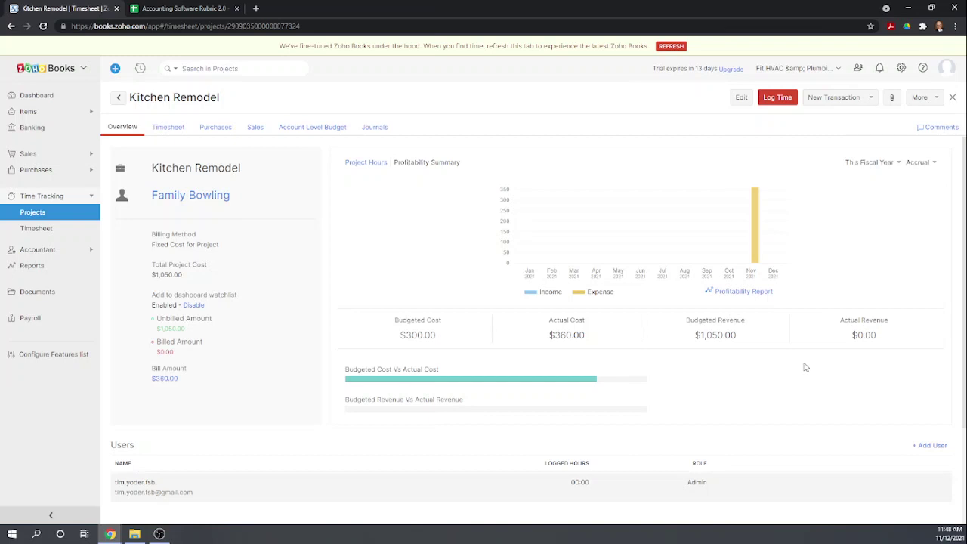
scroll(806, 367, down, 1)
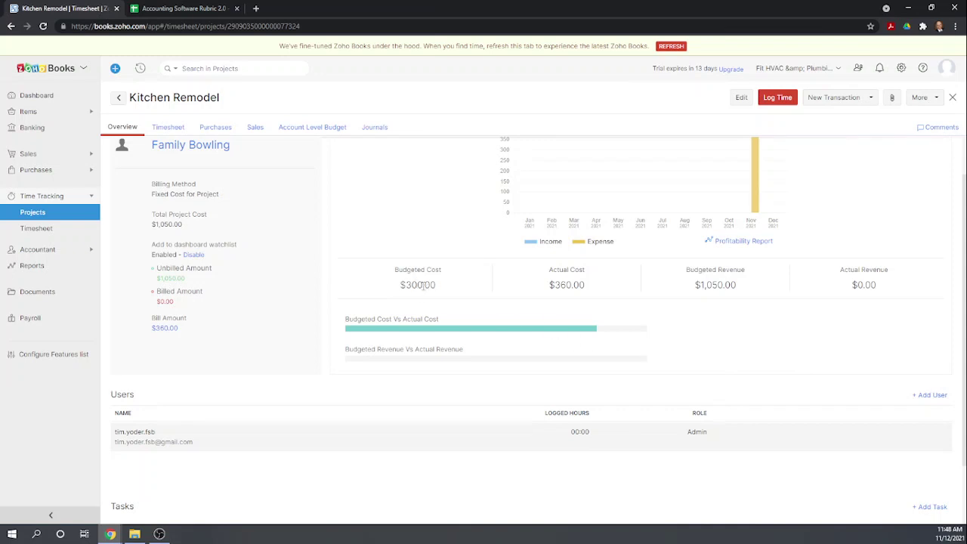
scroll(488, 299, up, 1)
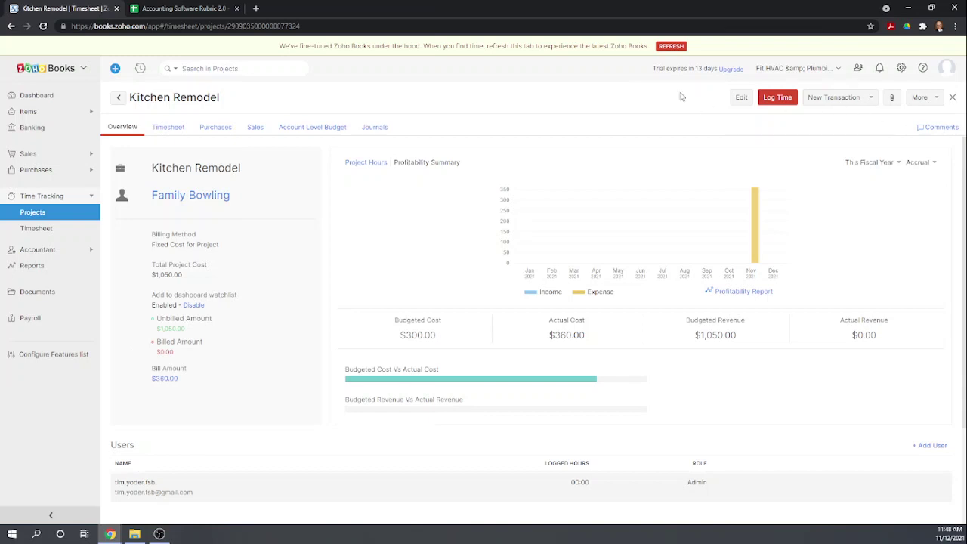
Step: Set the Kitchen Remodel project's cost budget to 400 USD and save the project
click(741, 98)
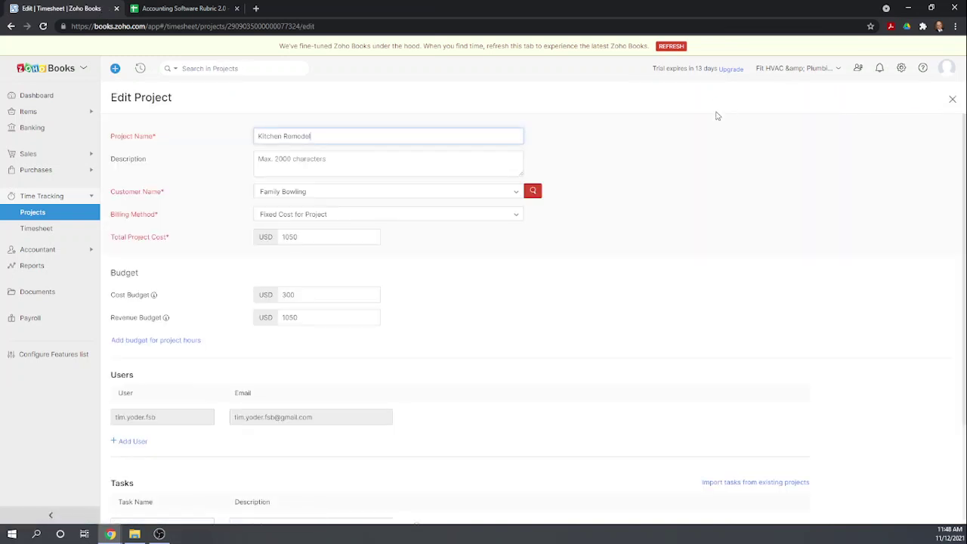
double_click(296, 295)
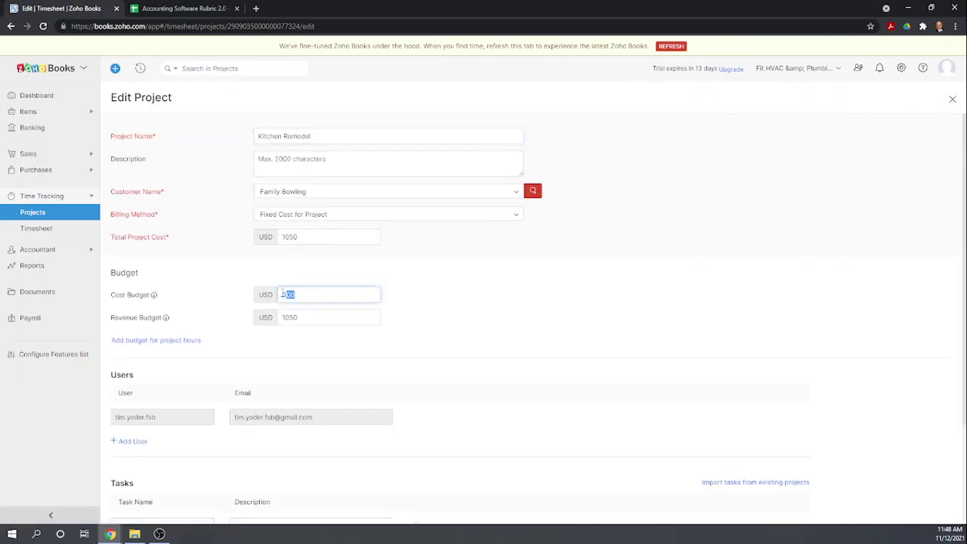
text(400)
click(463, 306)
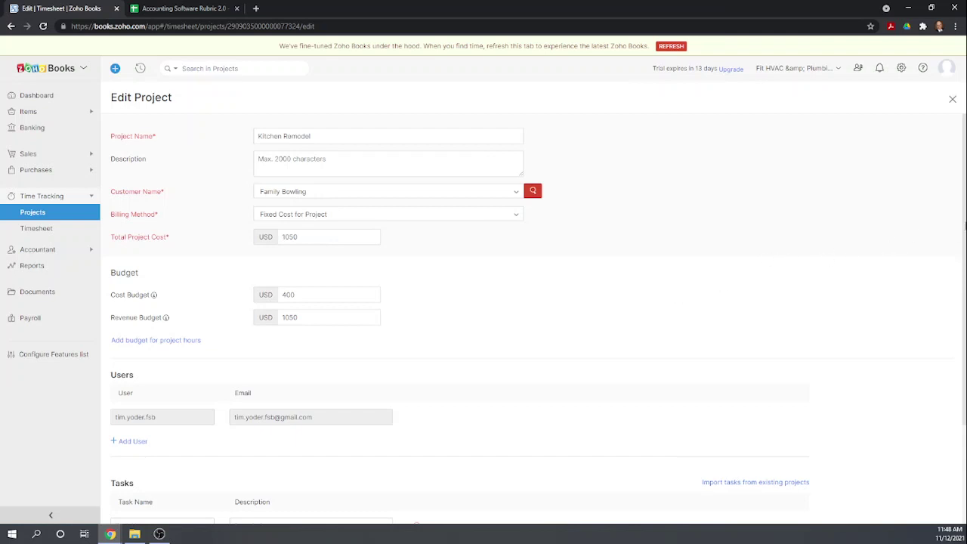
scroll(604, 260, down, 3)
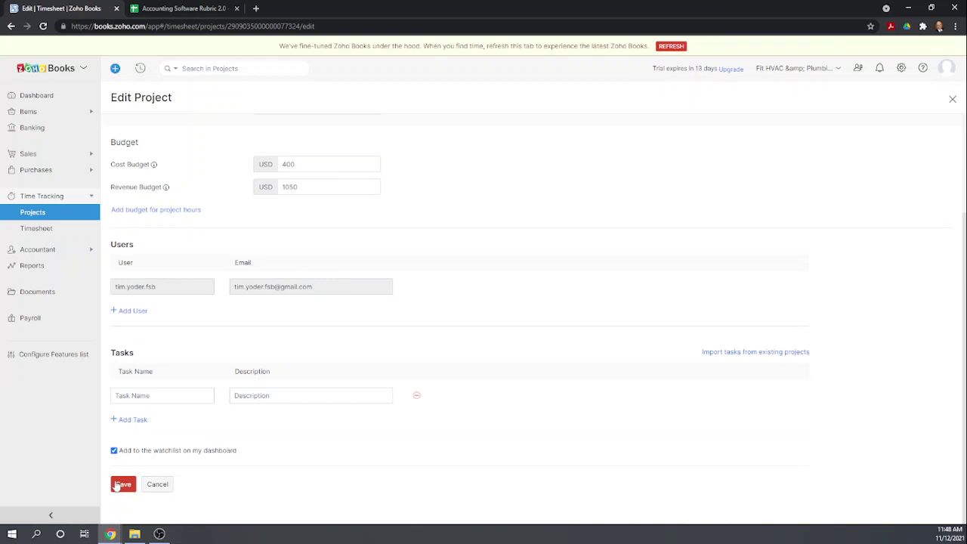
click(121, 485)
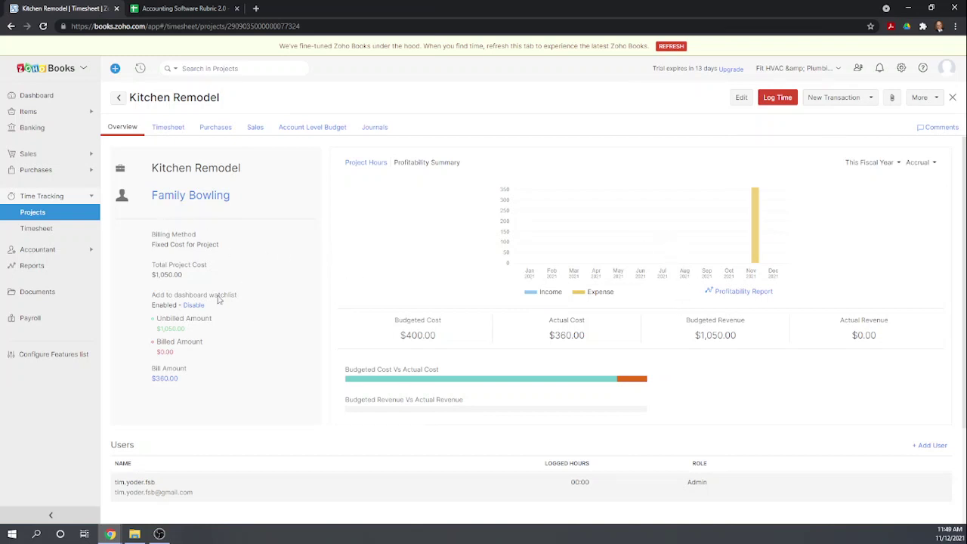
Step: Open the Family Bowling estimate EST-000003 and convert it to an invoice
click(36, 154)
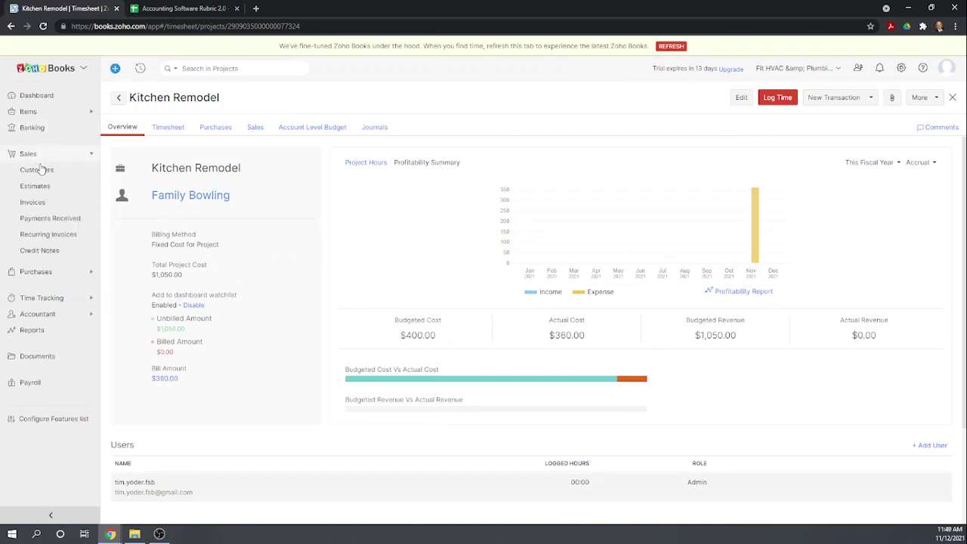
click(45, 188)
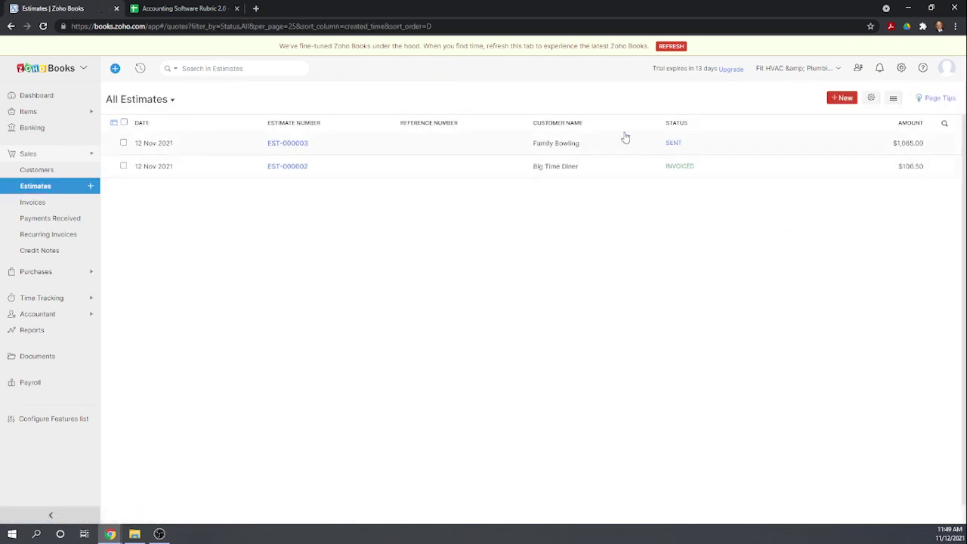
click(281, 145)
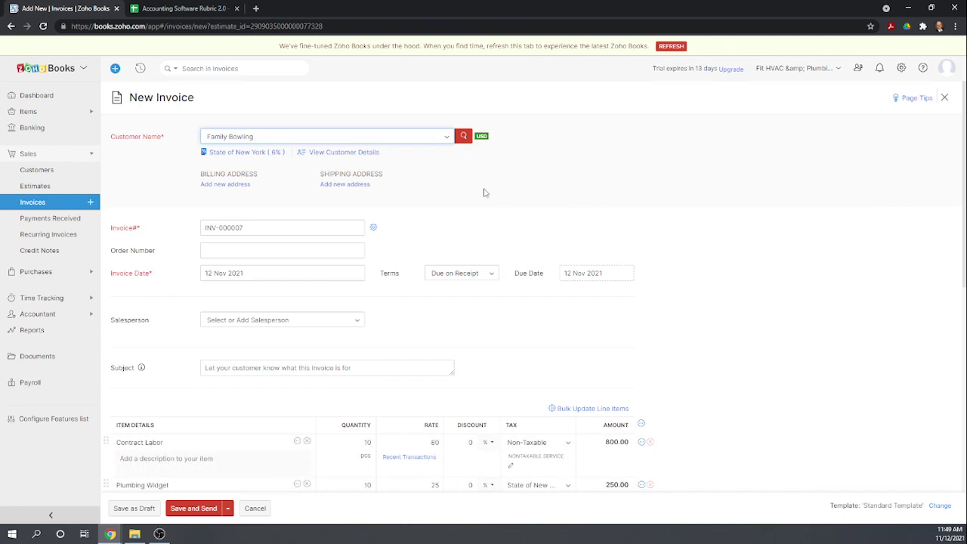
Step: Set the invoice quantities to 12 for Contract Labor and 8 for Plumbing Widget, and save the invoice for sending
scroll(484, 193, down, 2)
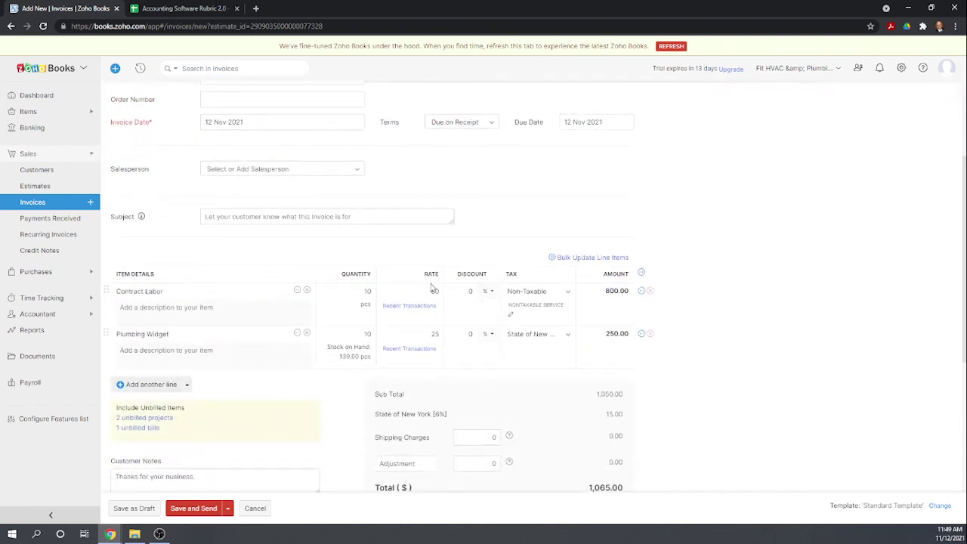
click(360, 290)
text(1)
click(361, 336)
text(8)
click(552, 229)
scroll(790, 280, down, 5)
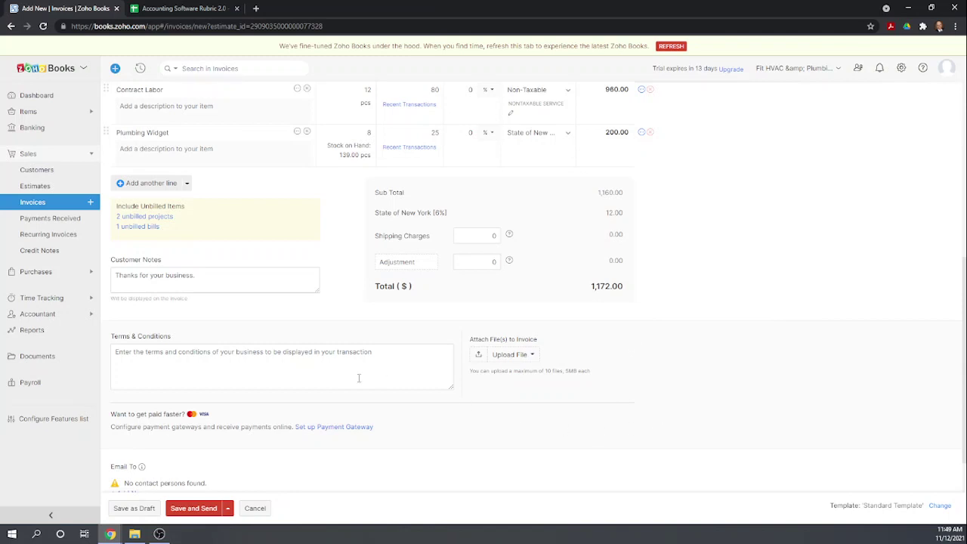
click(193, 509)
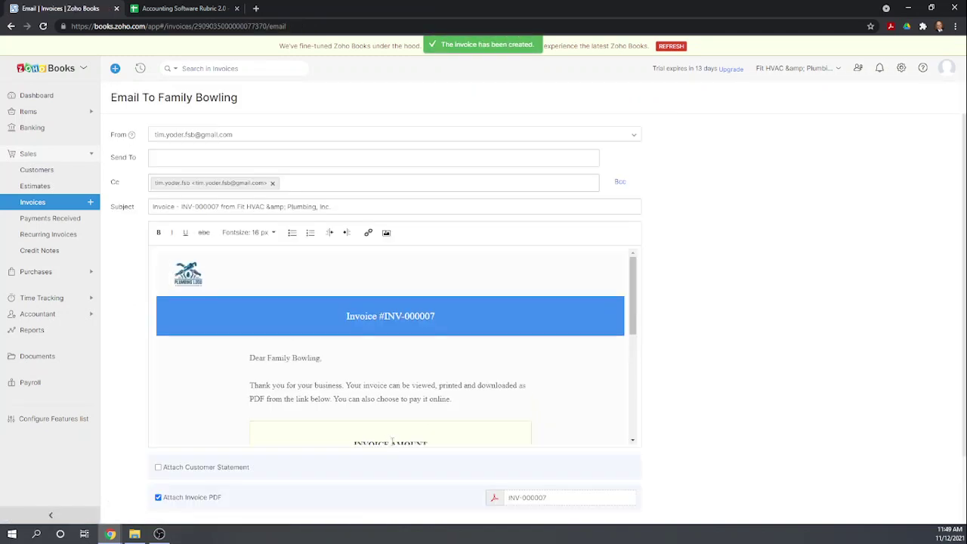
Step: Skip emailing the Family Bowling invoice and mark it as sent instead
scroll(574, 345, down, 3)
scroll(732, 366, down, 2)
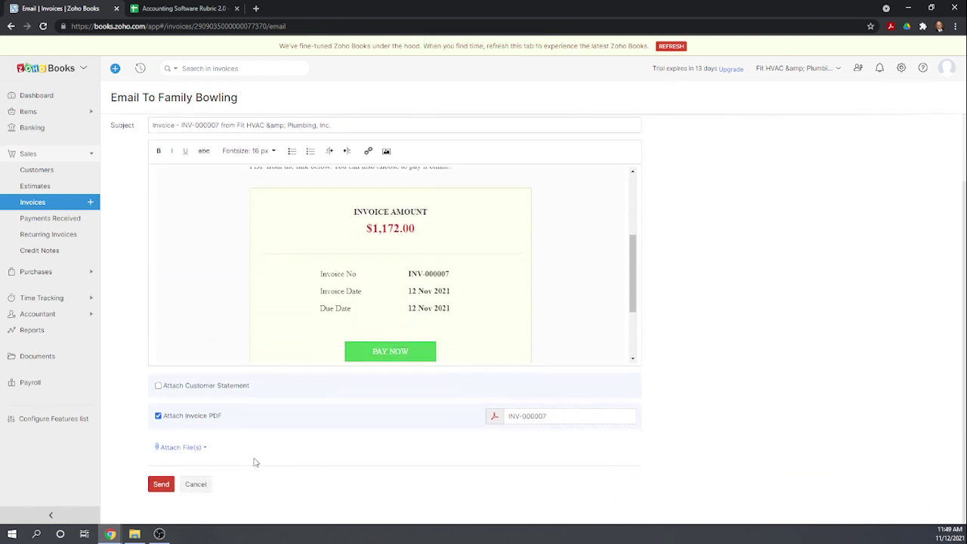
click(192, 486)
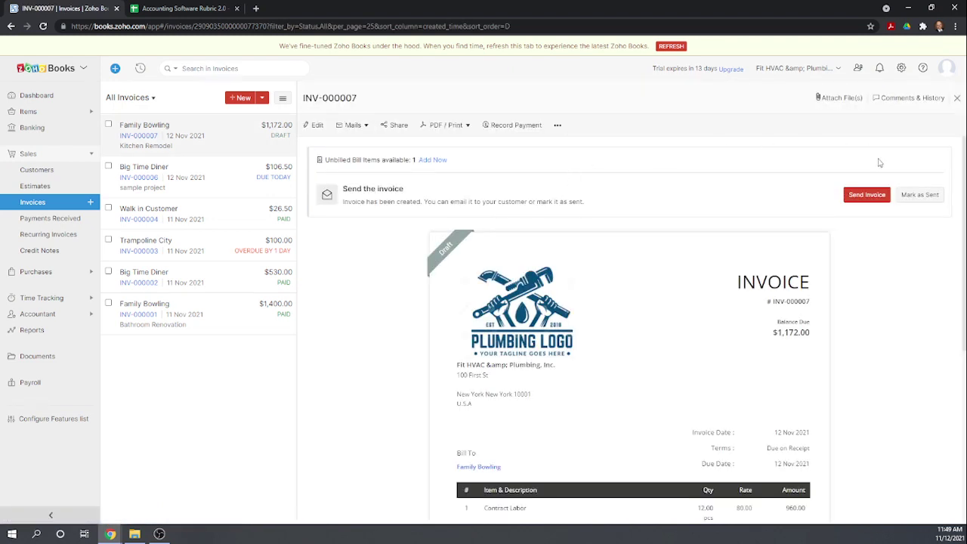
click(920, 198)
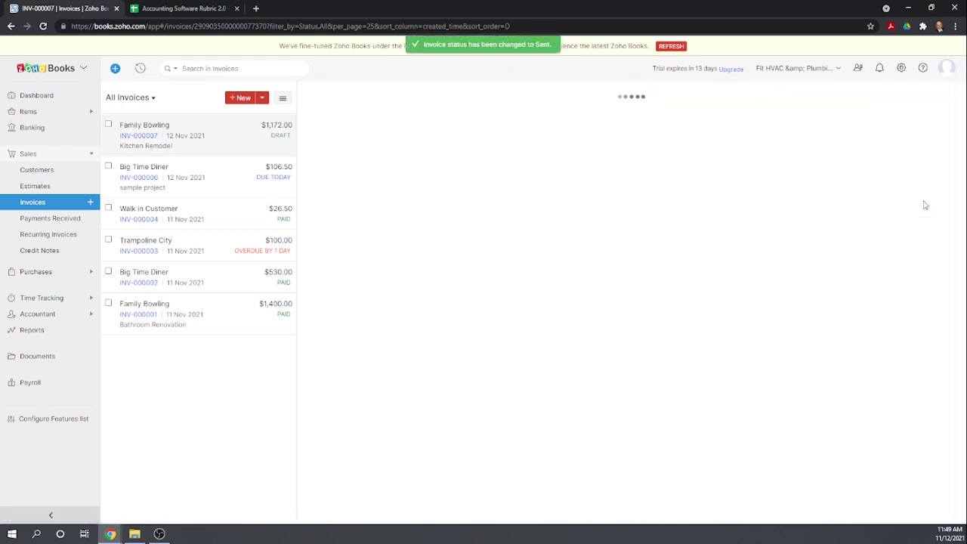
Step: Open the Kitchen Remodel project and compare its budgeted cost and revenue with the actual figures on the overview
click(41, 298)
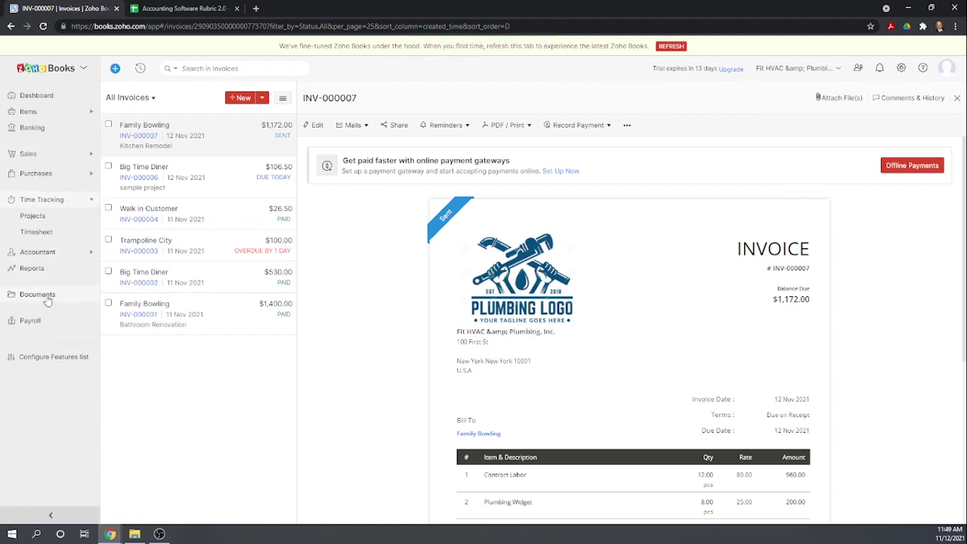
click(32, 213)
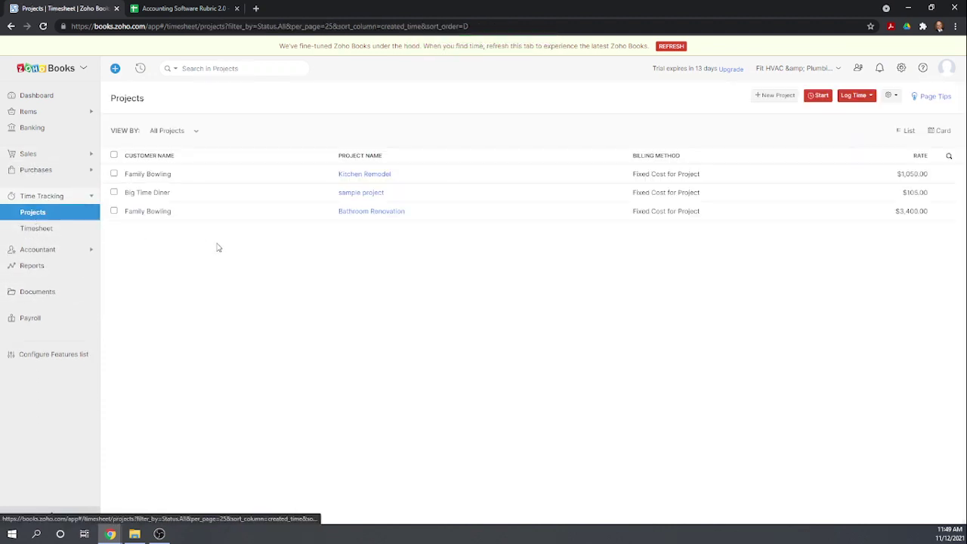
click(356, 173)
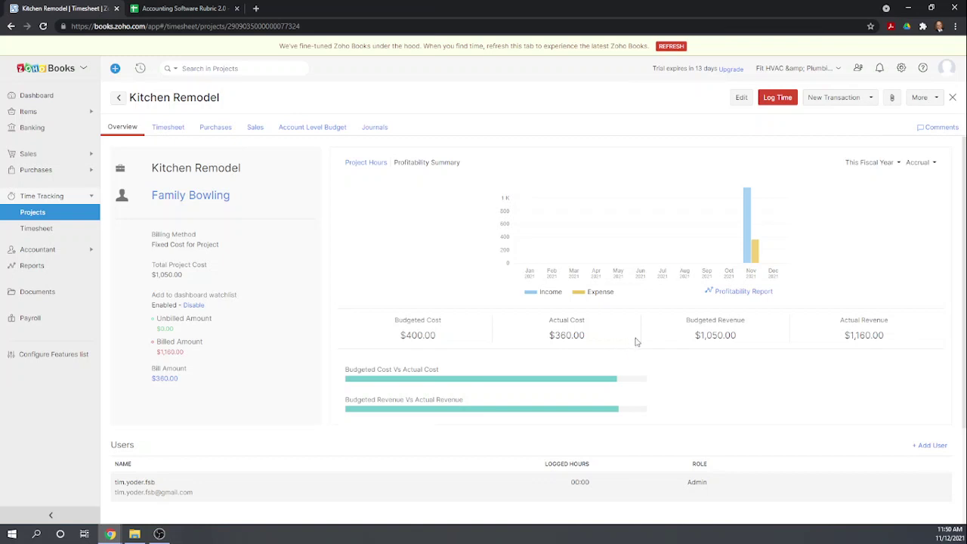
scroll(654, 334, down, 1)
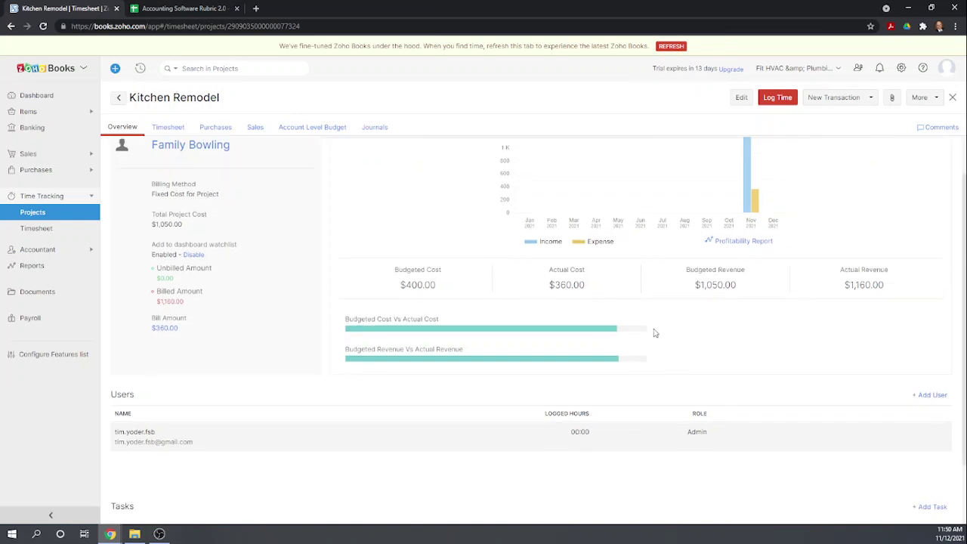
scroll(655, 333, down, 1)
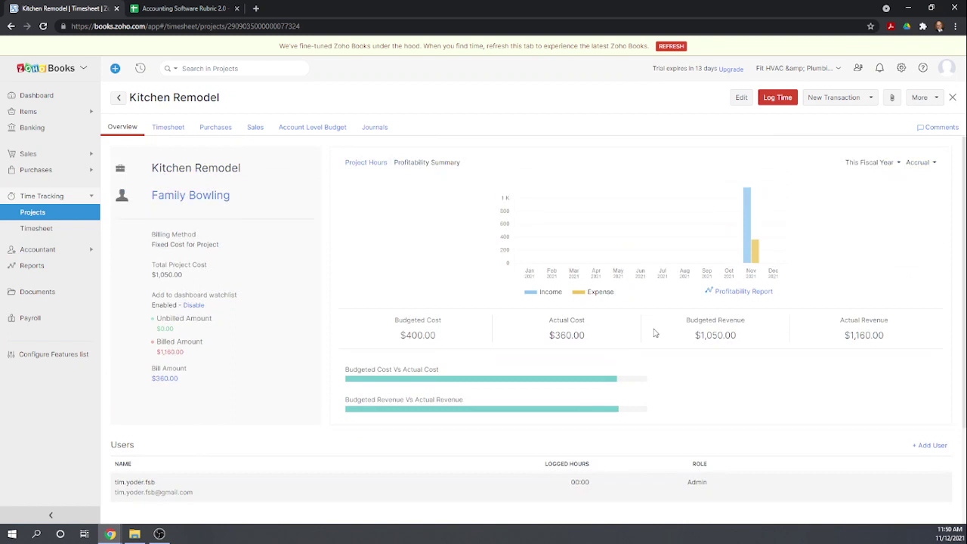
scroll(369, 264, down, 3)
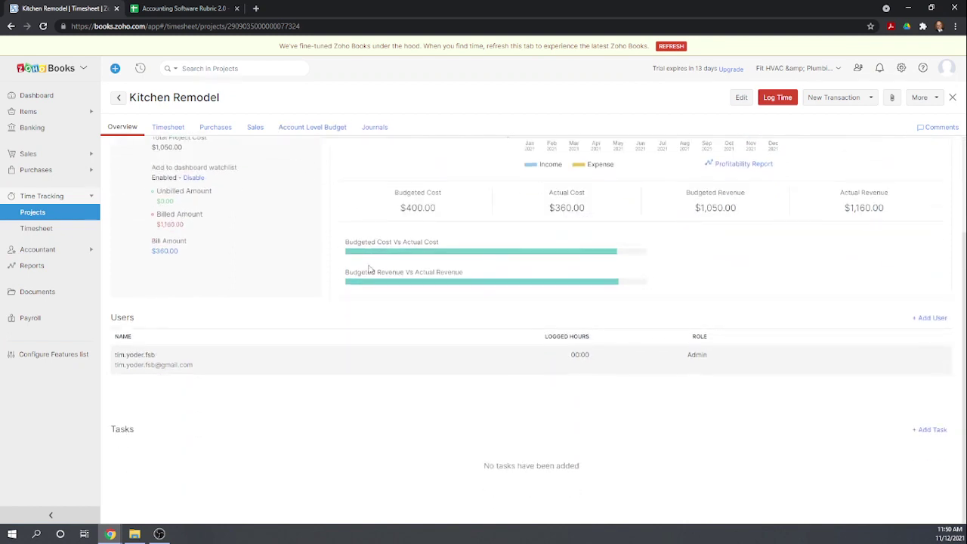
scroll(371, 270, up, 3)
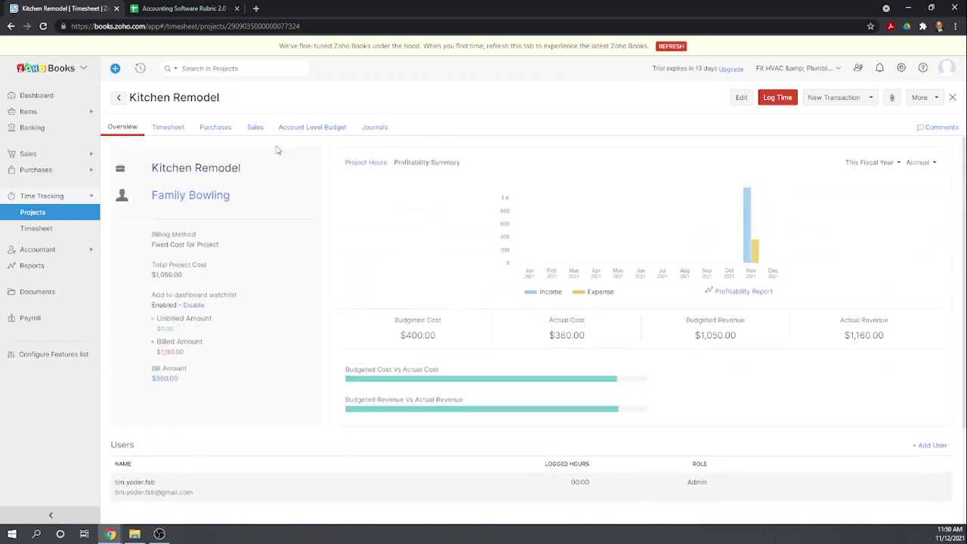
Step: Review the project's timesheet, purchases, sales, account level budget and journals, and return to its overview
click(171, 128)
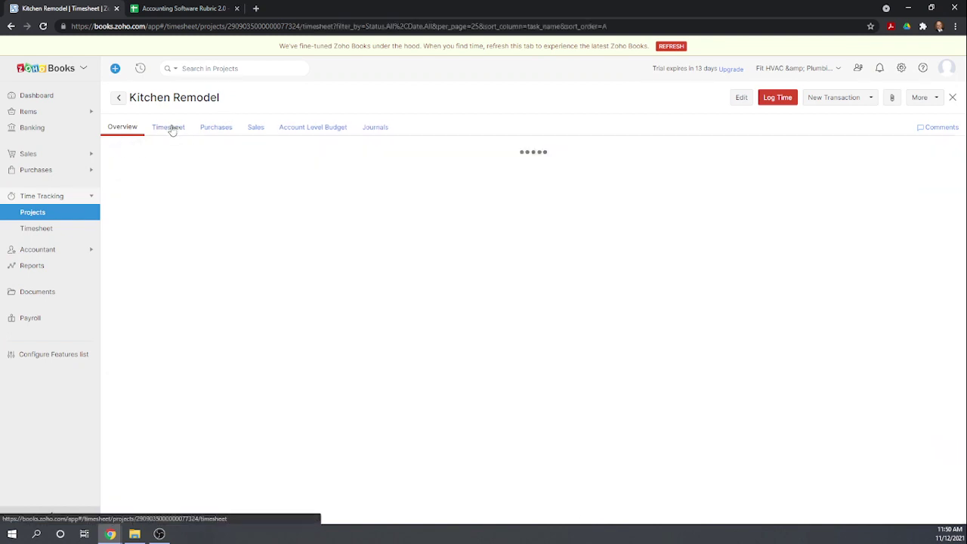
click(222, 130)
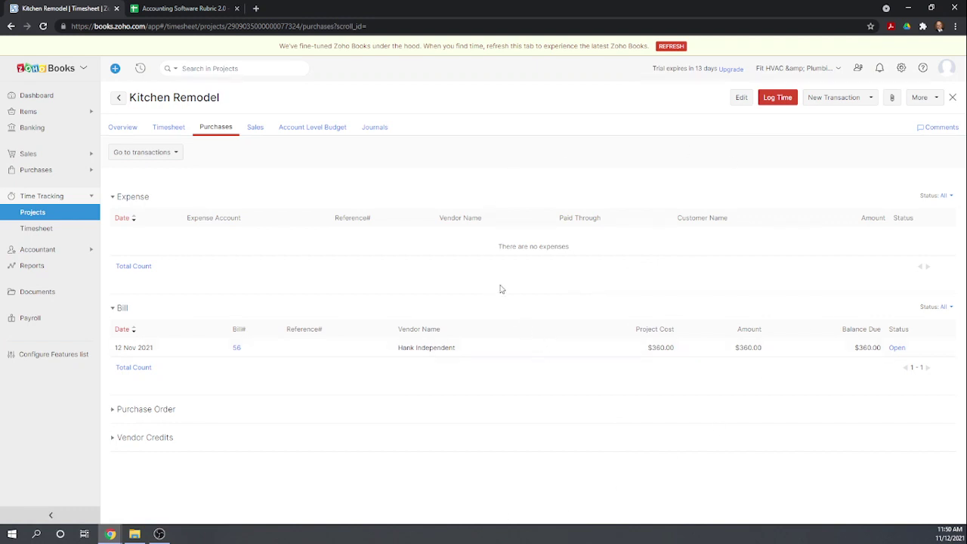
click(257, 129)
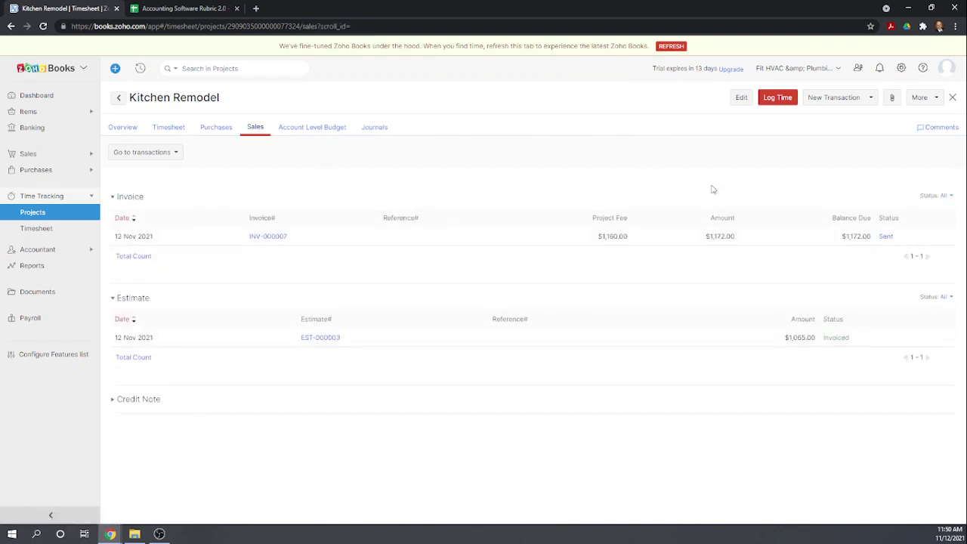
click(329, 130)
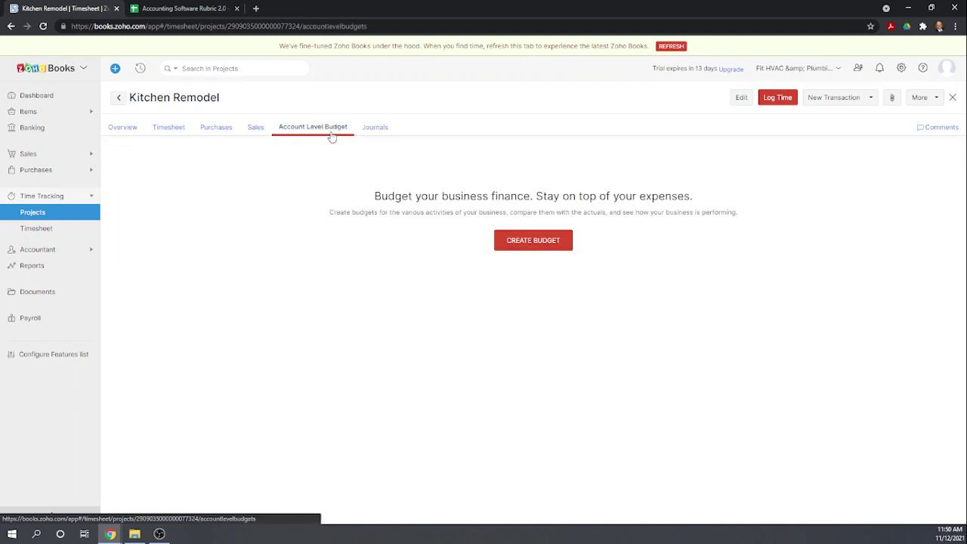
click(377, 130)
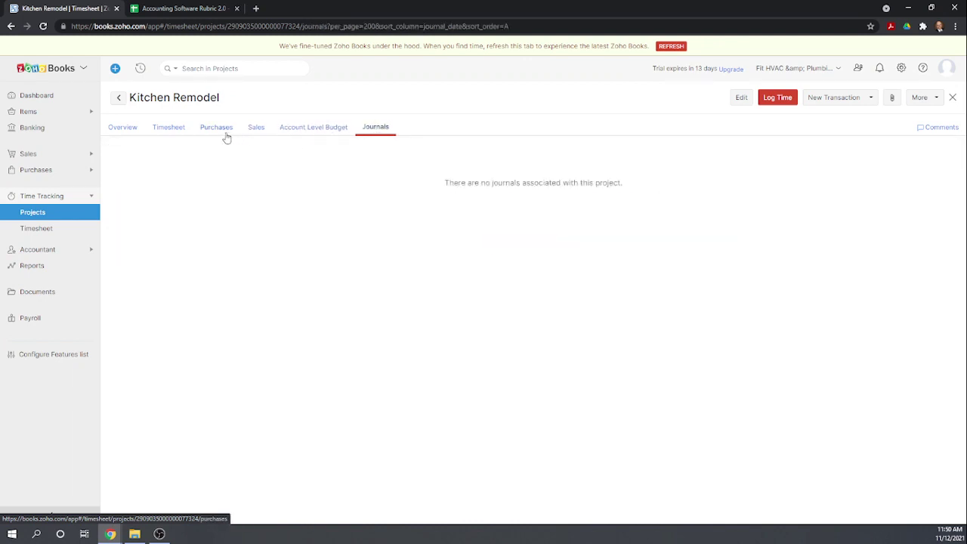
click(136, 128)
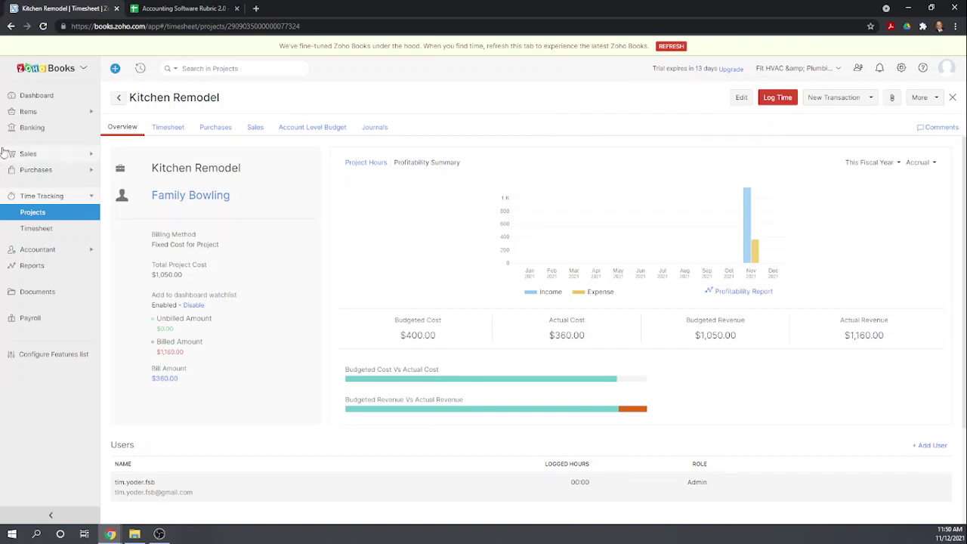
Step: View the invoices list and examine the recent transactions of the Cost of Goods Sold account in the chart of accounts
click(29, 154)
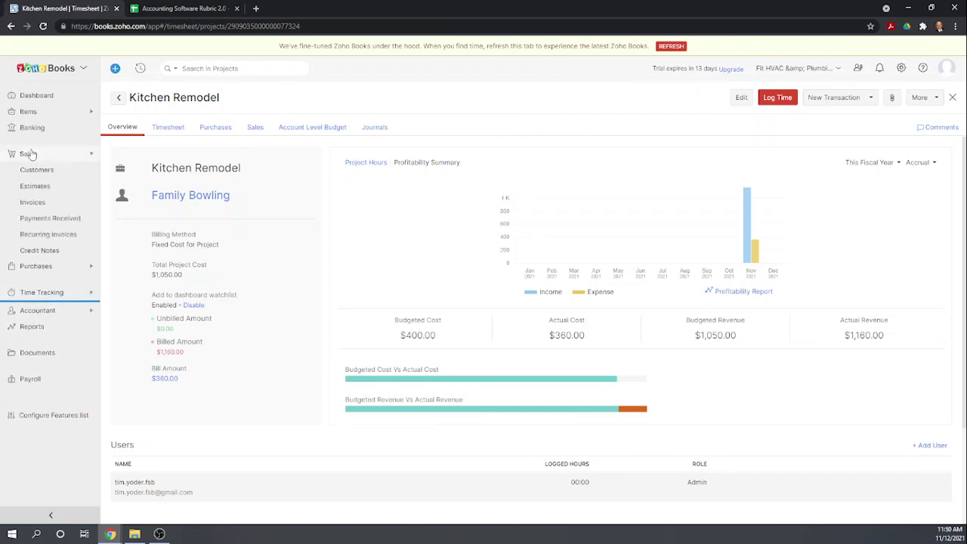
click(35, 202)
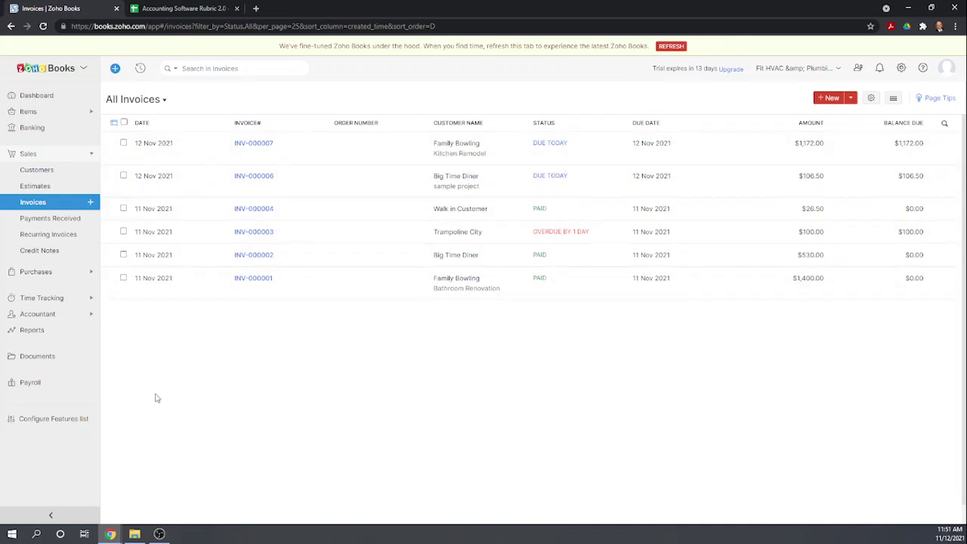
click(43, 315)
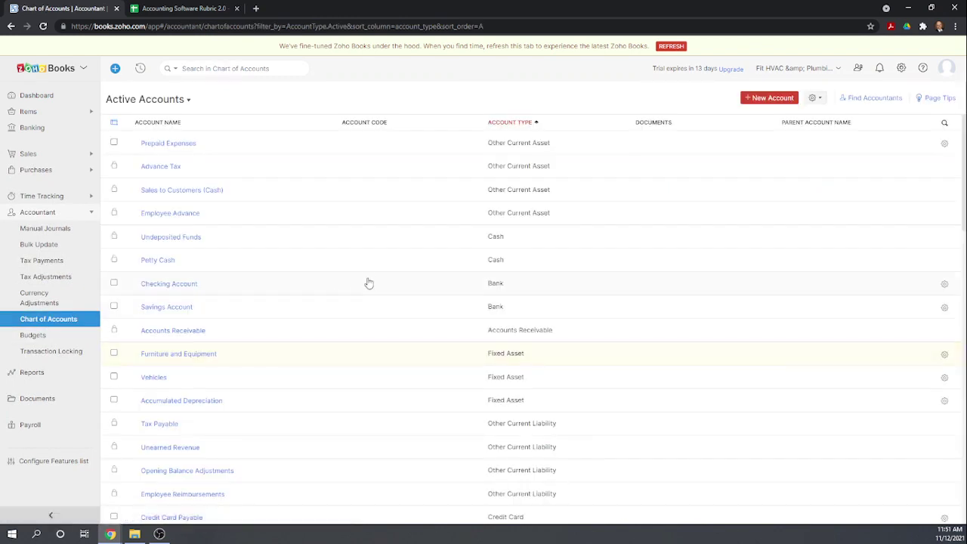
scroll(366, 282, down, 3)
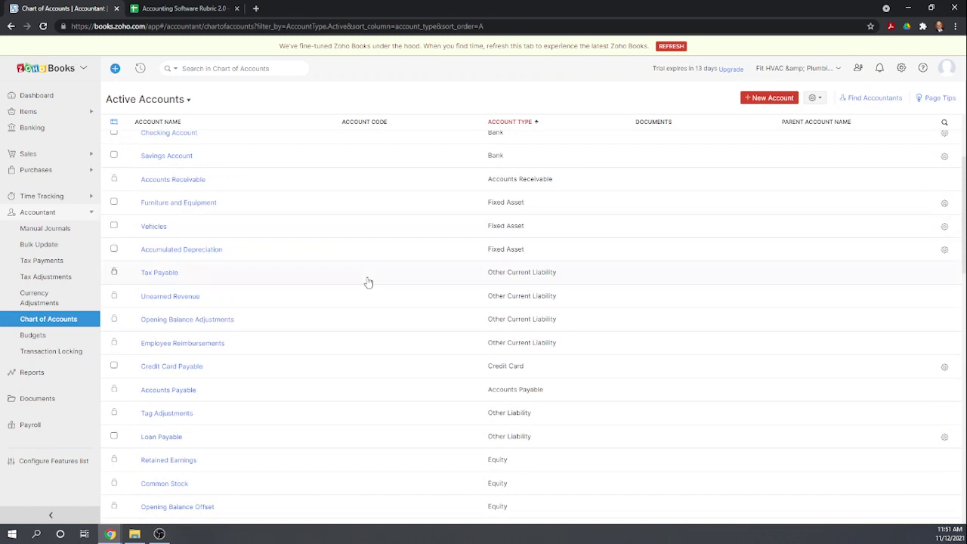
scroll(368, 283, down, 4)
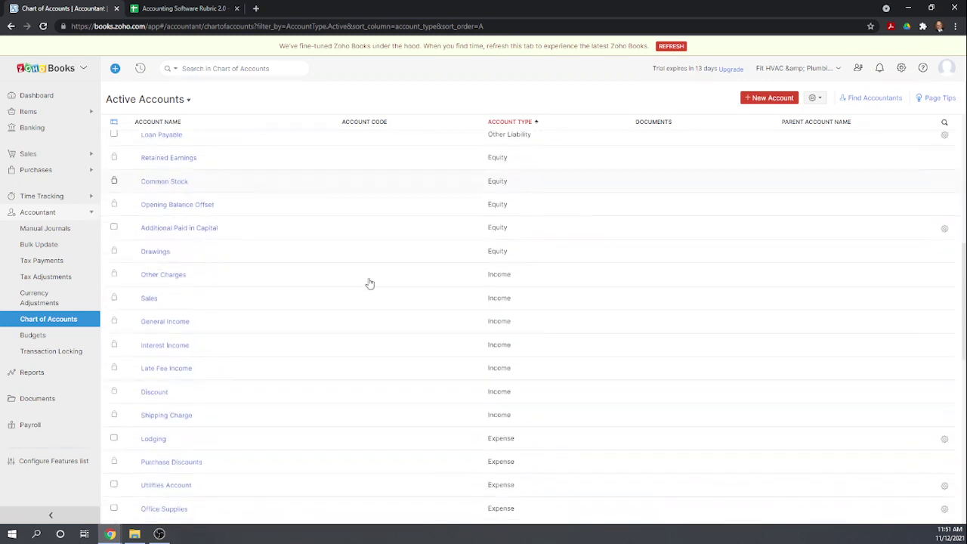
scroll(369, 283, down, 1)
scroll(371, 286, down, 1)
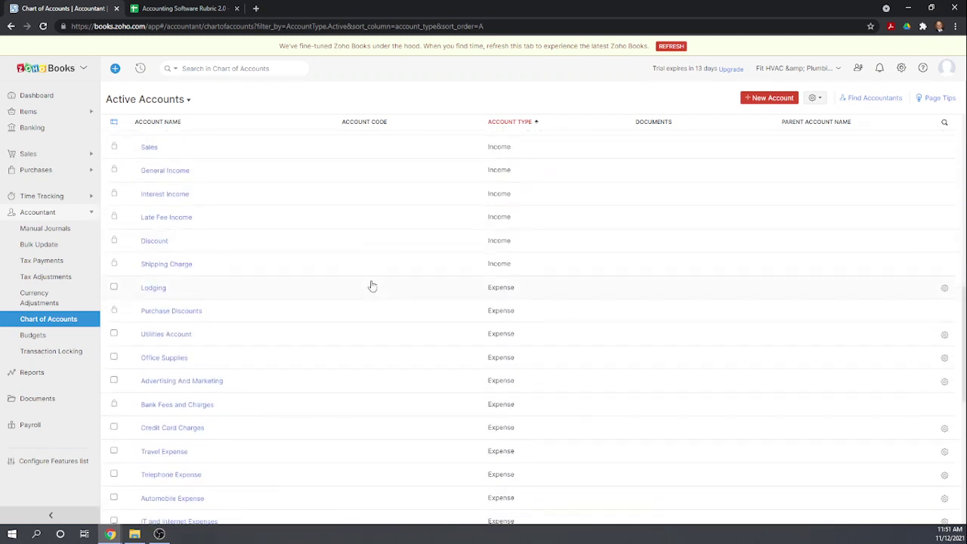
scroll(371, 288, down, 1)
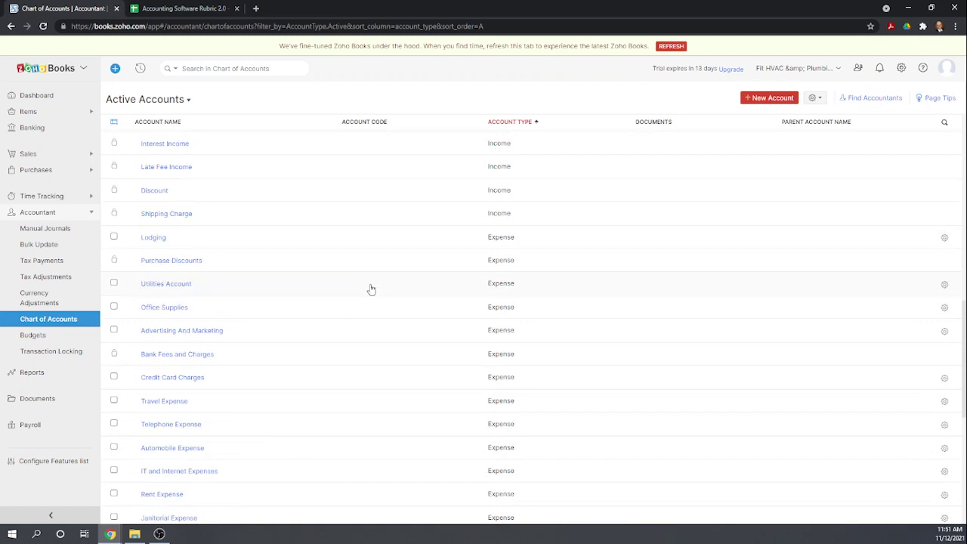
scroll(371, 289, up, 1)
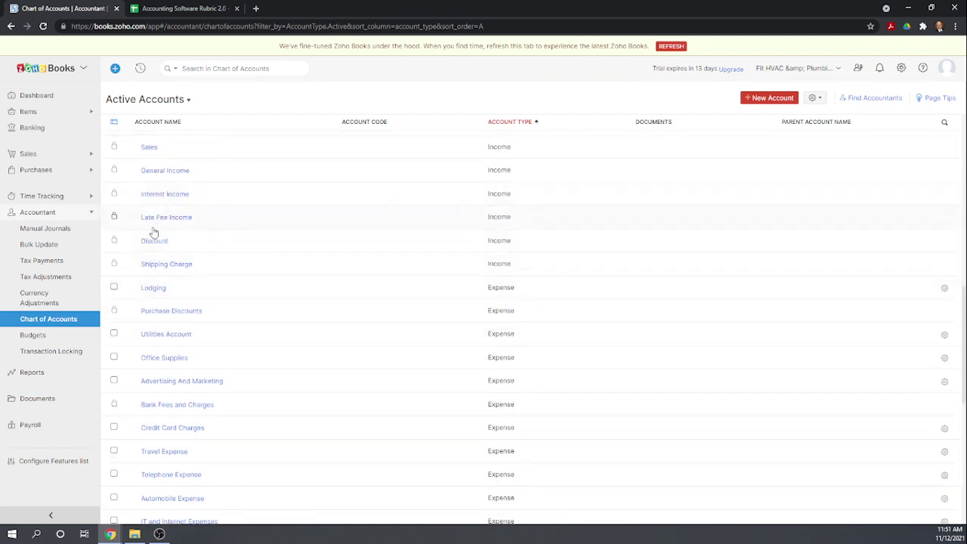
scroll(155, 238, down, 1)
scroll(156, 247, down, 9)
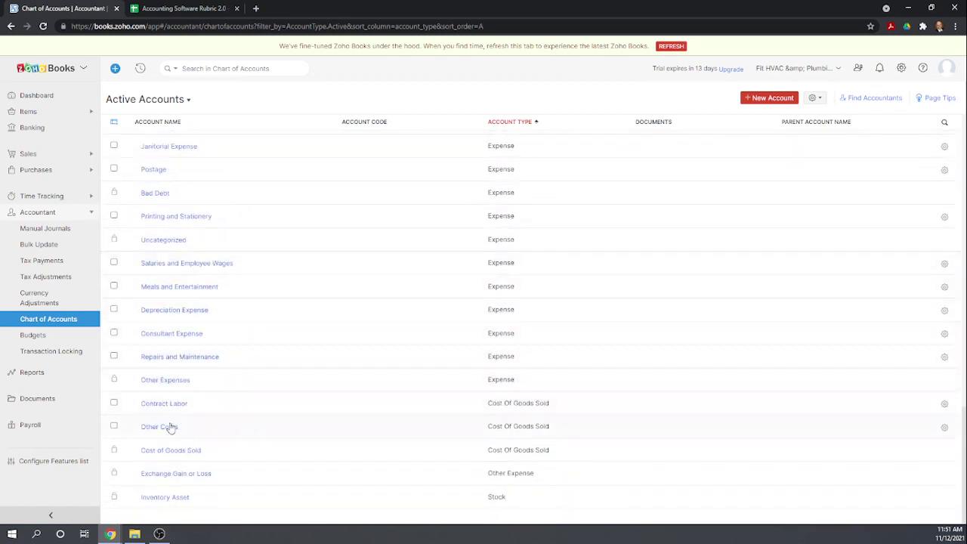
click(171, 450)
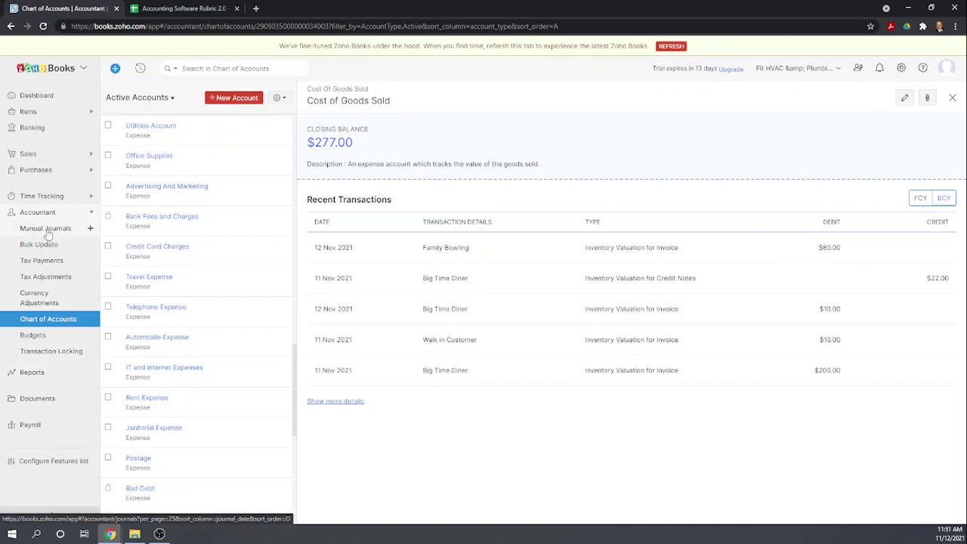
Step: Examine the Kitchen Remodel project's profitability report for sales, contract labor, cost of goods sold and profit, and reopen the project
click(38, 198)
click(33, 212)
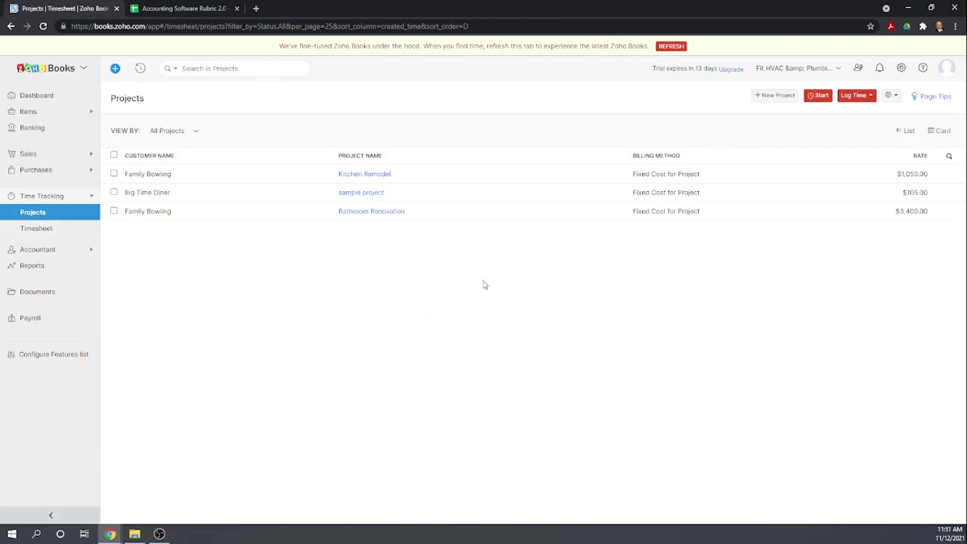
click(368, 175)
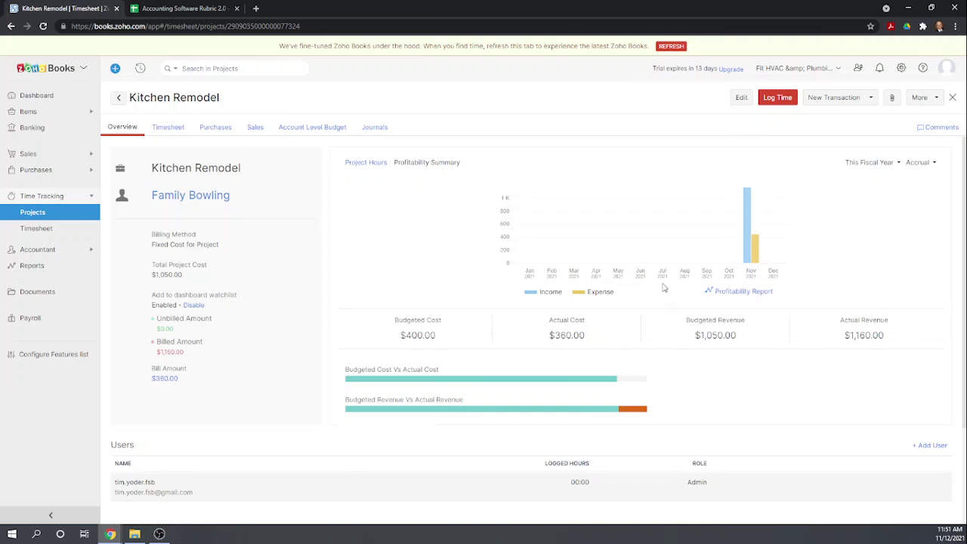
click(745, 293)
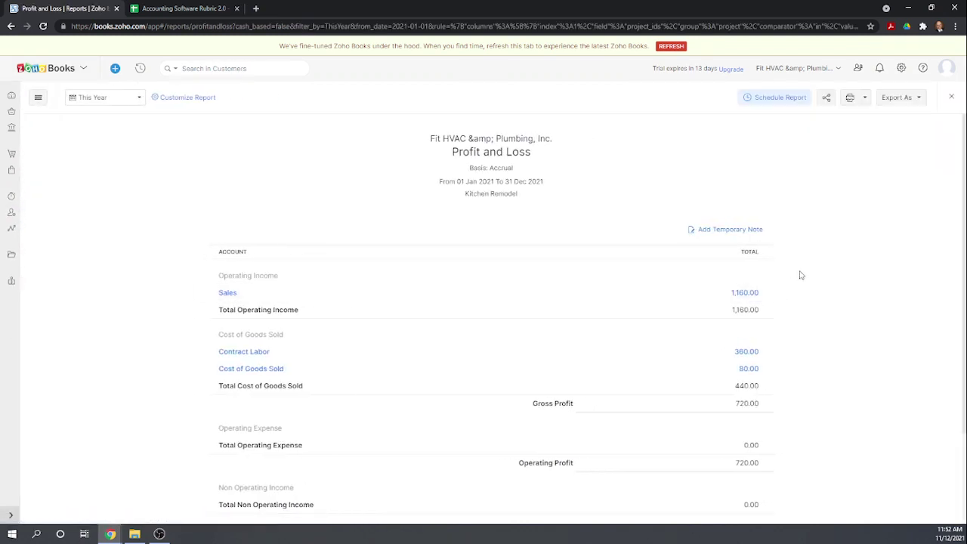
scroll(802, 279, down, 1)
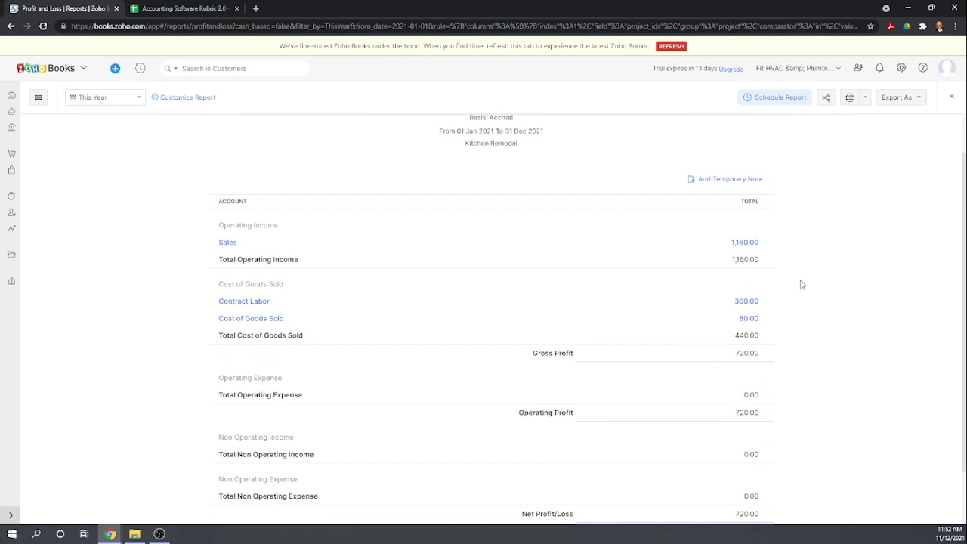
scroll(802, 285, up, 1)
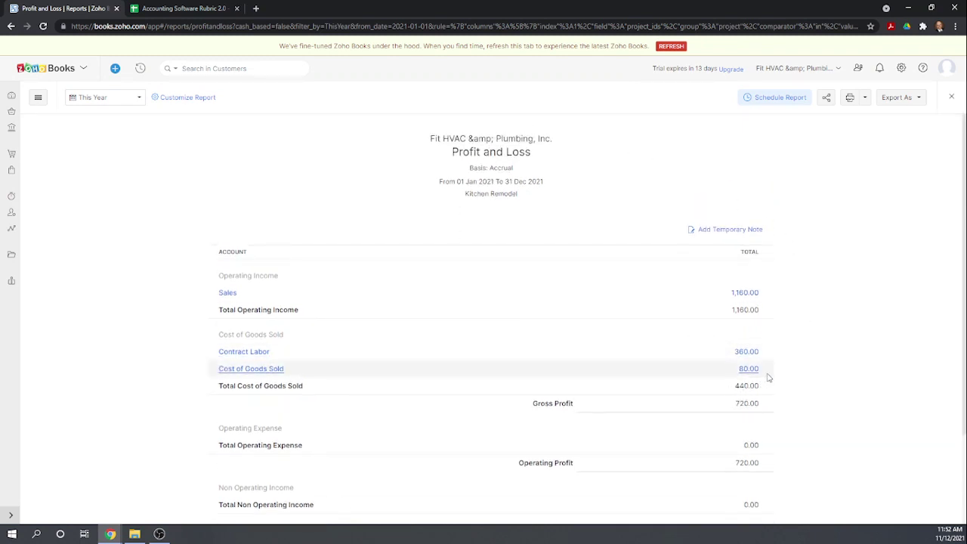
scroll(765, 336, down, 1)
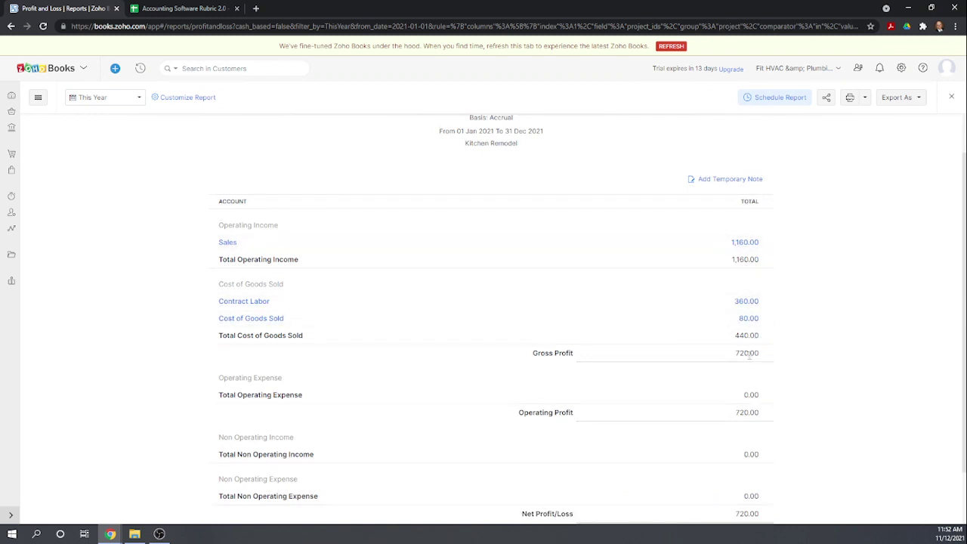
scroll(771, 378, down, 1)
scroll(790, 428, up, 2)
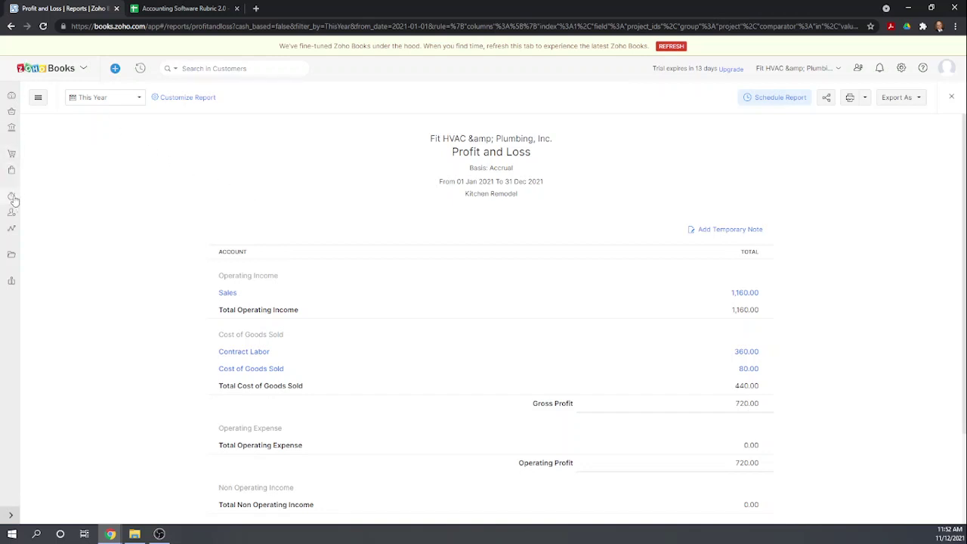
click(30, 212)
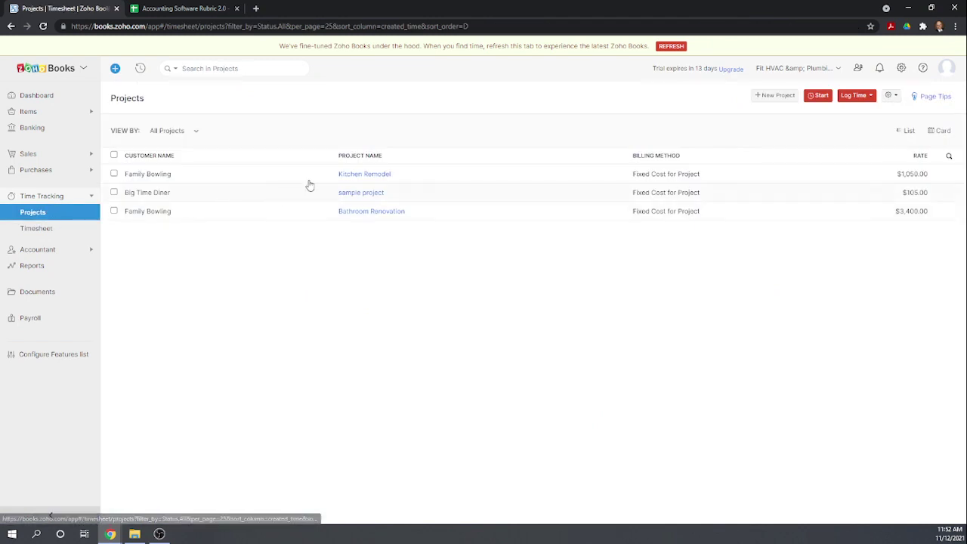
click(352, 174)
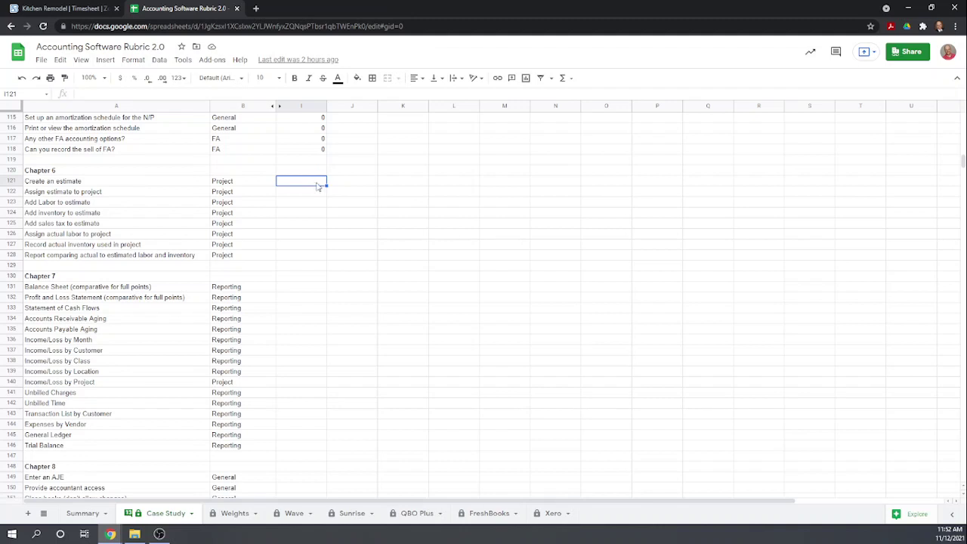
Step: Score 1 each in Chapter 6 for creating an estimate, assigning it to a project, and adding labor, inventory and sales tax
text(1)
key(Return)
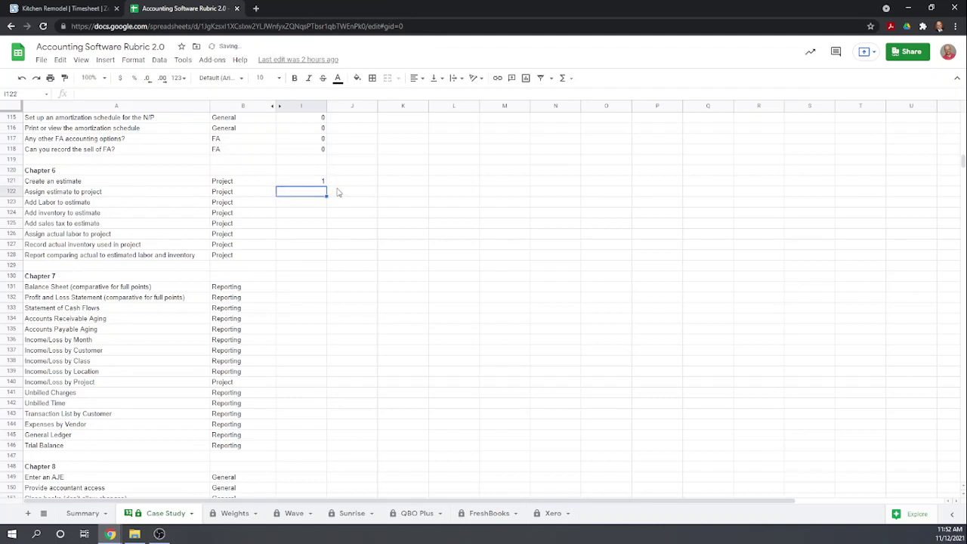
text(1)
key(Return)
text(1)
key(Return)
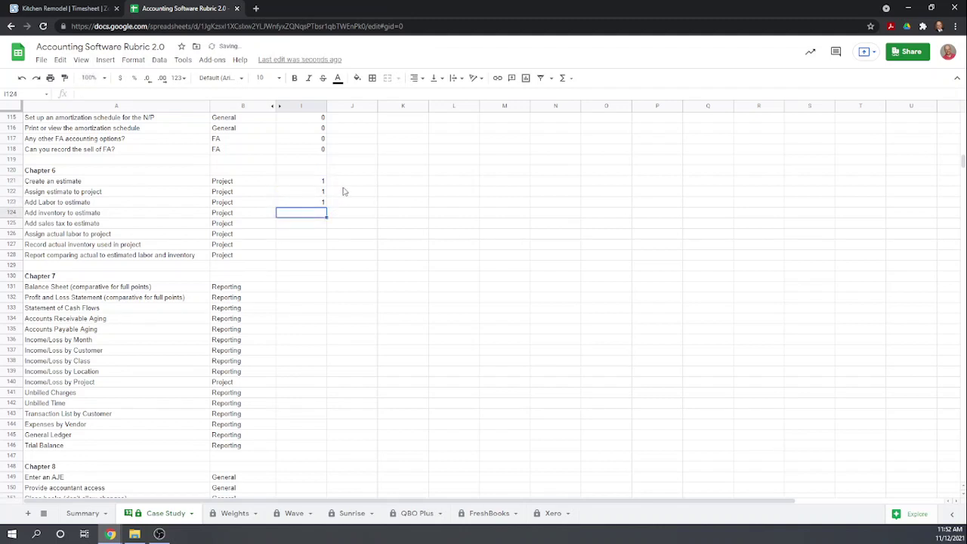
text(1)
key(Return)
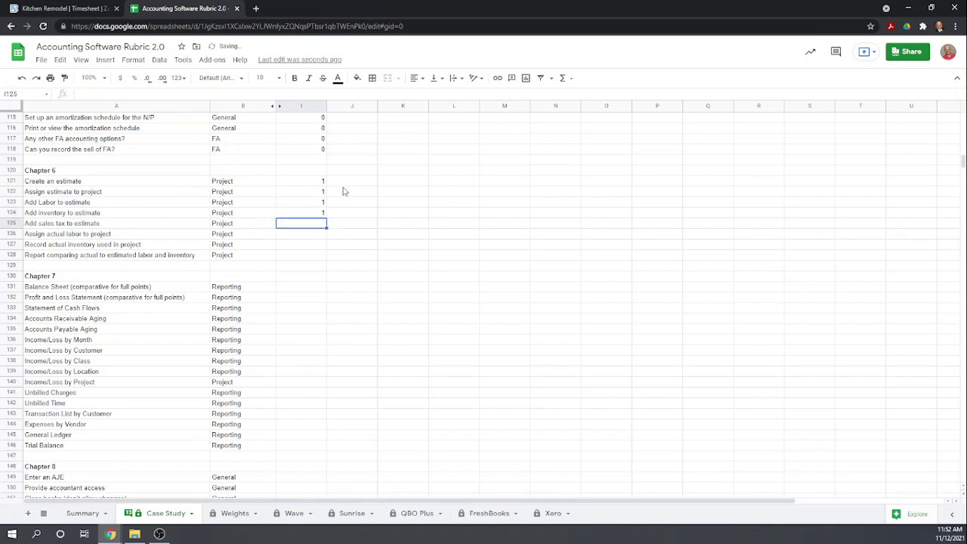
text(1)
key(Return)
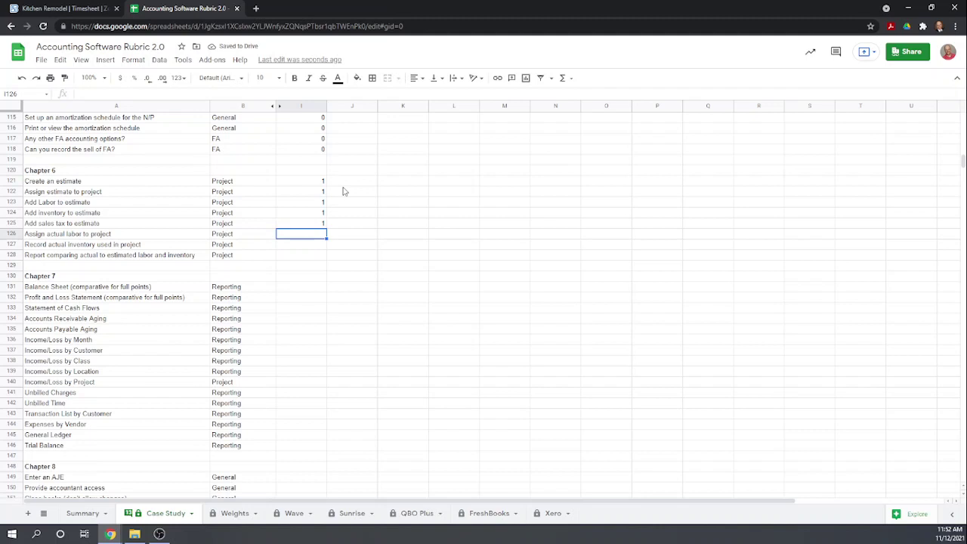
Step: Score 1 each for assigning actual labor and recording actual inventory, and 0.5 for the report comparing actual to estimated labor and inventory
text(1)
key(Return)
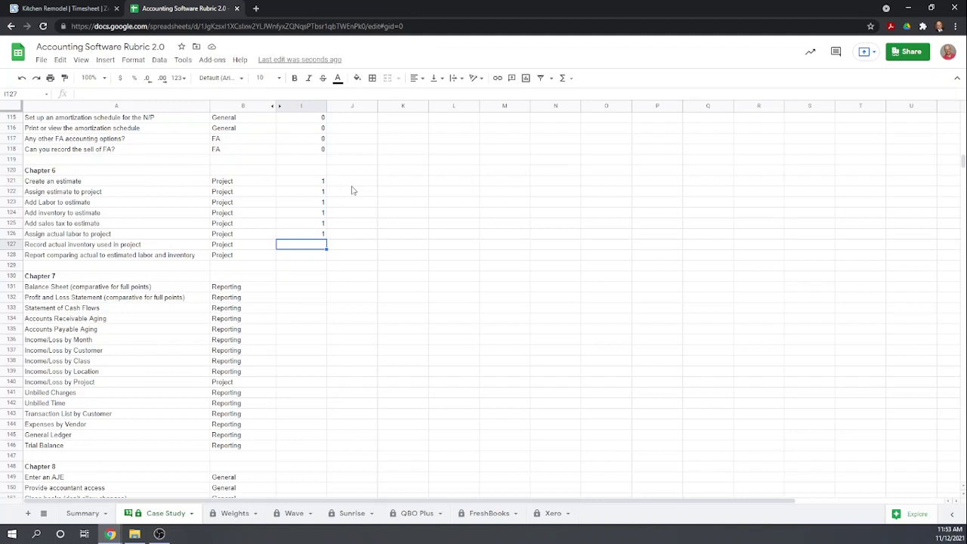
text(1)
key(Return)
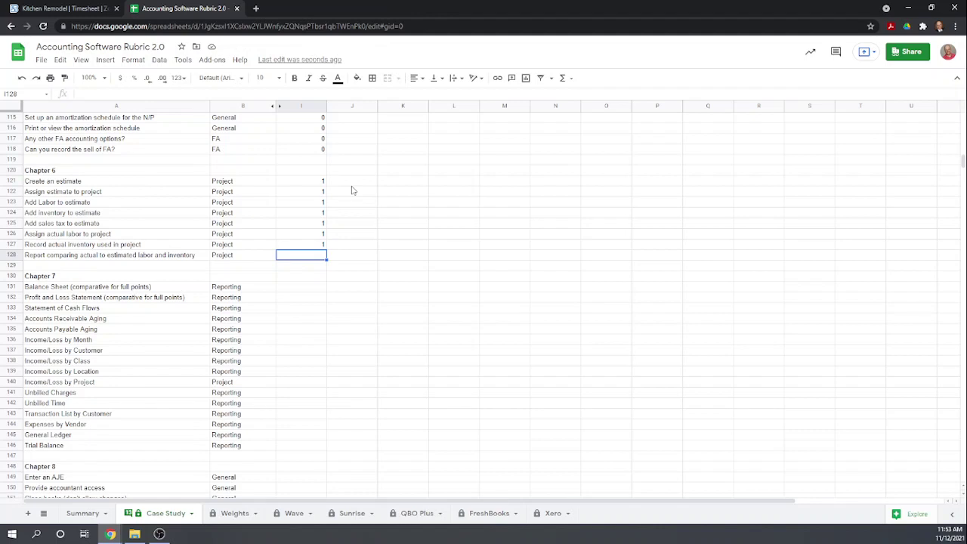
key(Return)
key(Return)
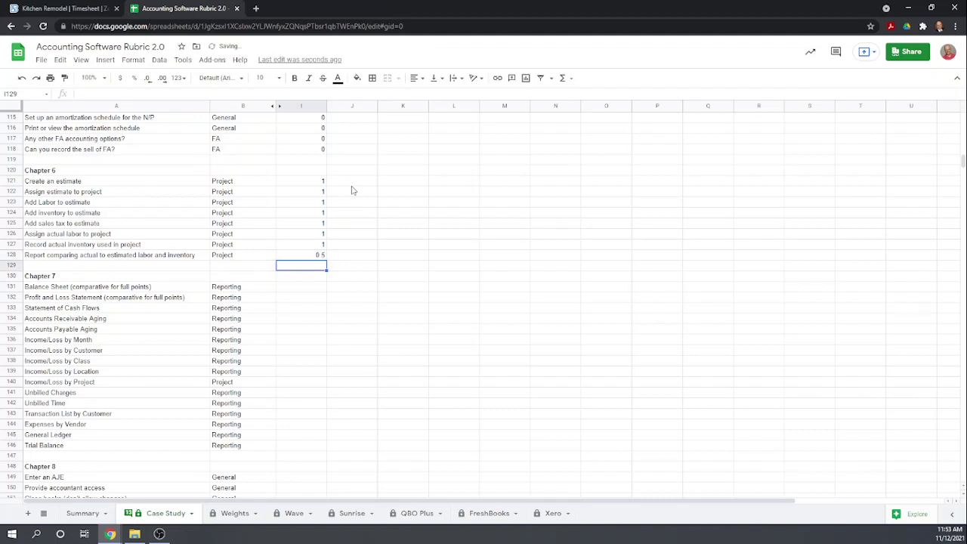
Step: Add a comment to the 0.5 score: "Didn't include actual inventory as an actual cost in the actual vs budgeted comparison."
click(312, 257)
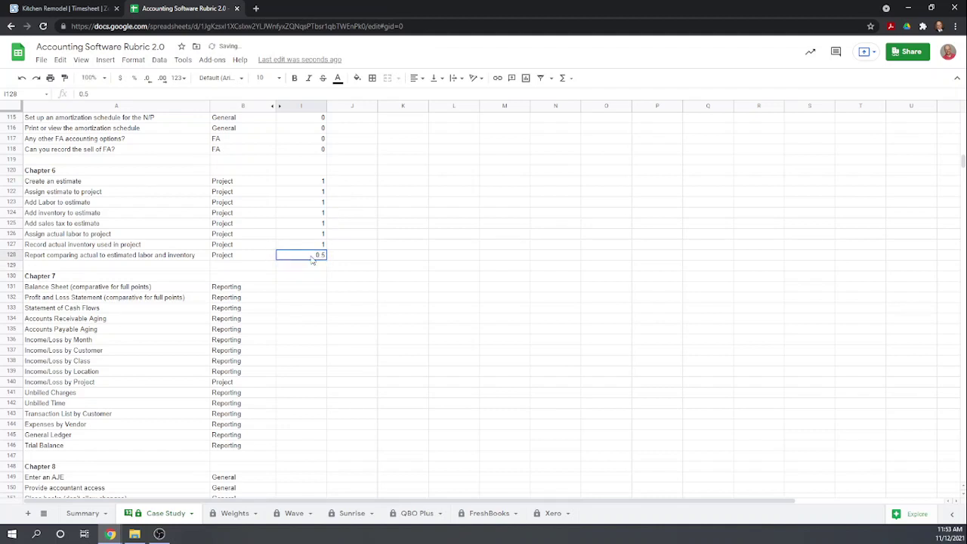
right_click(311, 257)
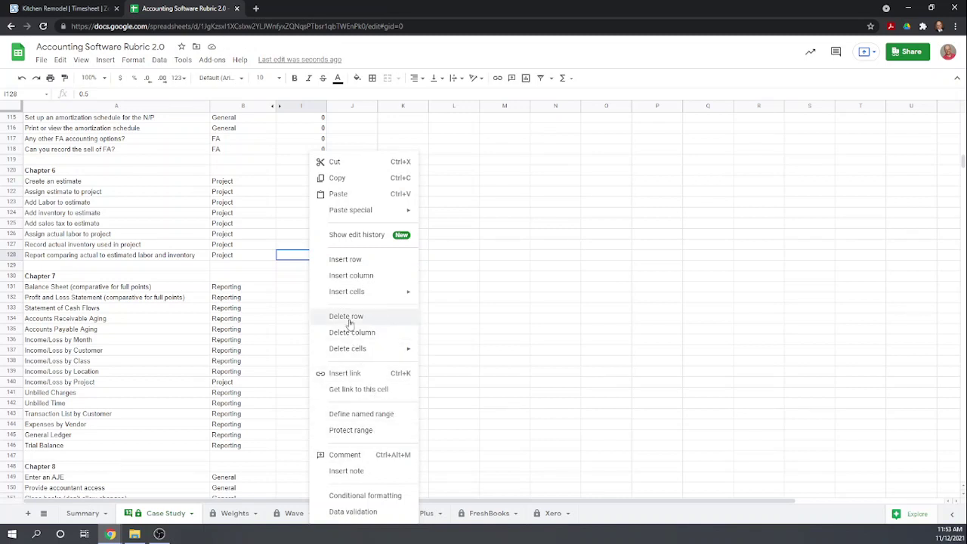
click(344, 455)
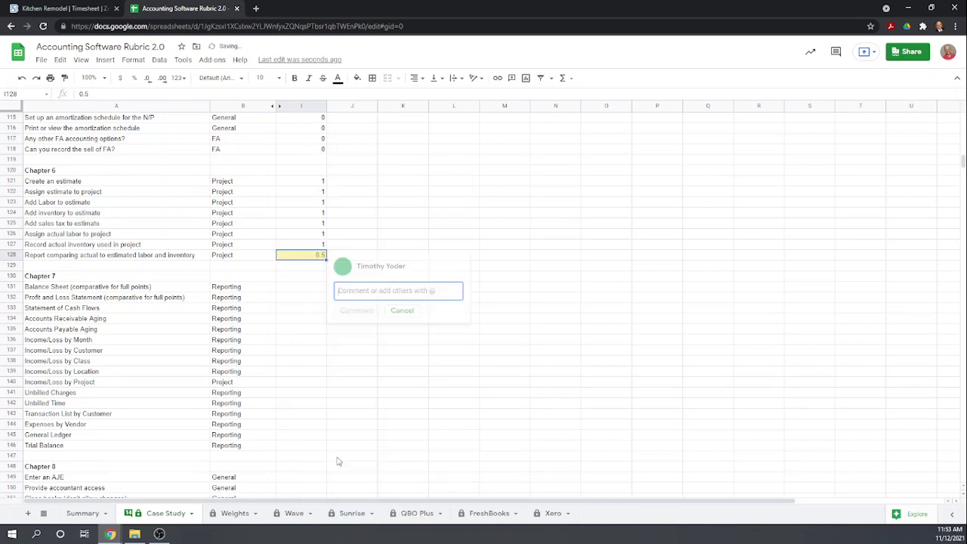
text(Hi)
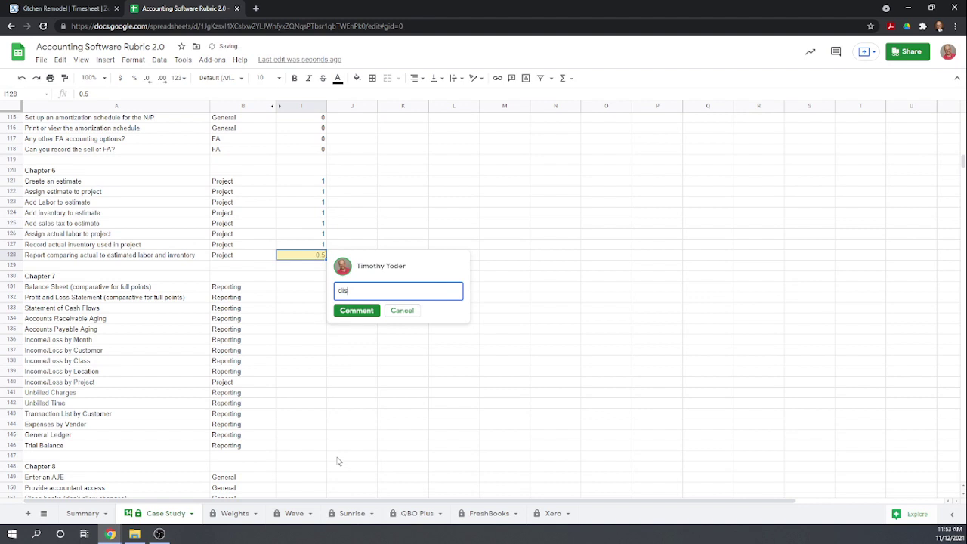
key(BackSpace)
key(BackSpace)
text(Didn't include actual inventory in the)
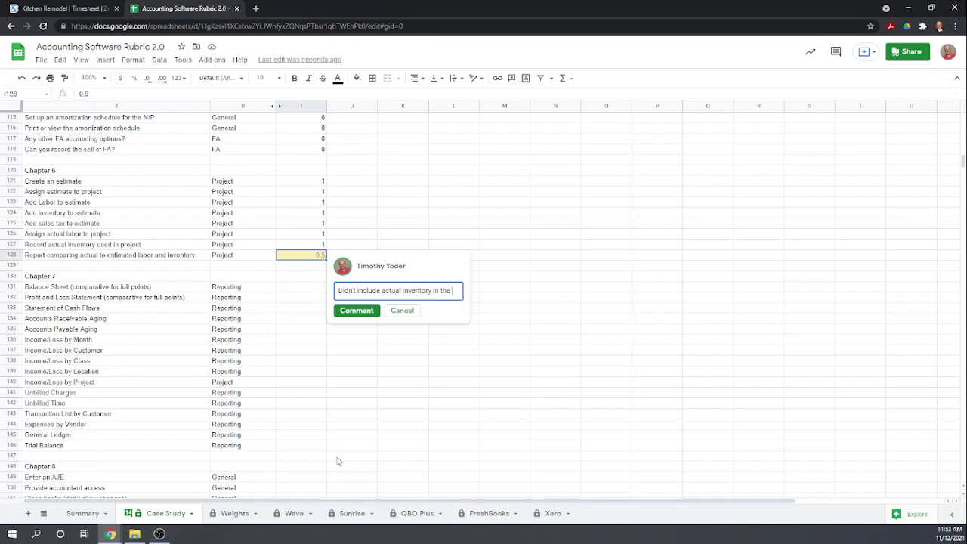
text(actual vers)
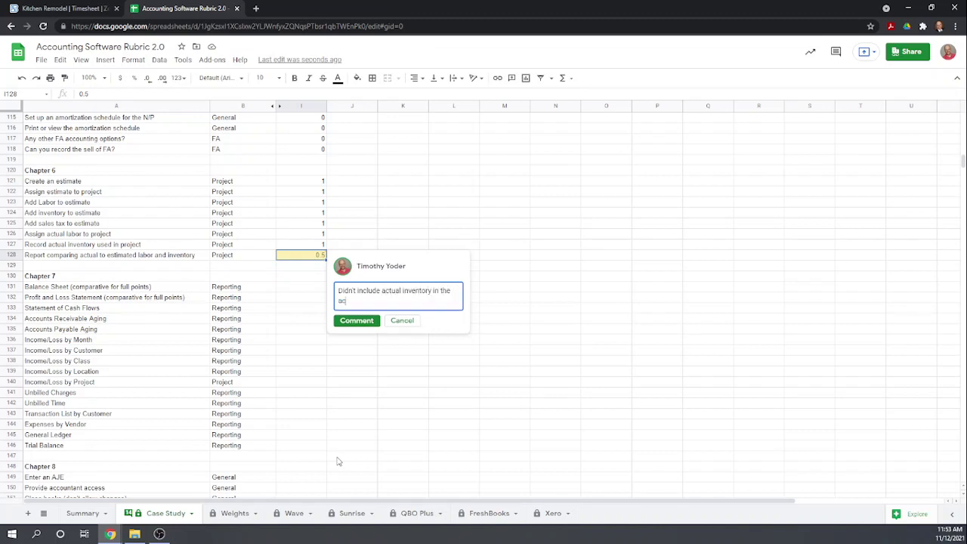
key(BackSpace)
key(BackSpace)
key(BackSpace)
key(BackSpace)
key(BackSpace)
key(BackSpace)
key(BackSpace)
key(BackSpace)
key(BackSpace)
key(BackSpace)
key(BackSpace)
key(BackSpace)
key(BackSpace)
key(BackSpace)
key(BackSpace)
key(BackSpace)
key(BackSpace)
text(as an actual cost in the actual vs budgeted co)
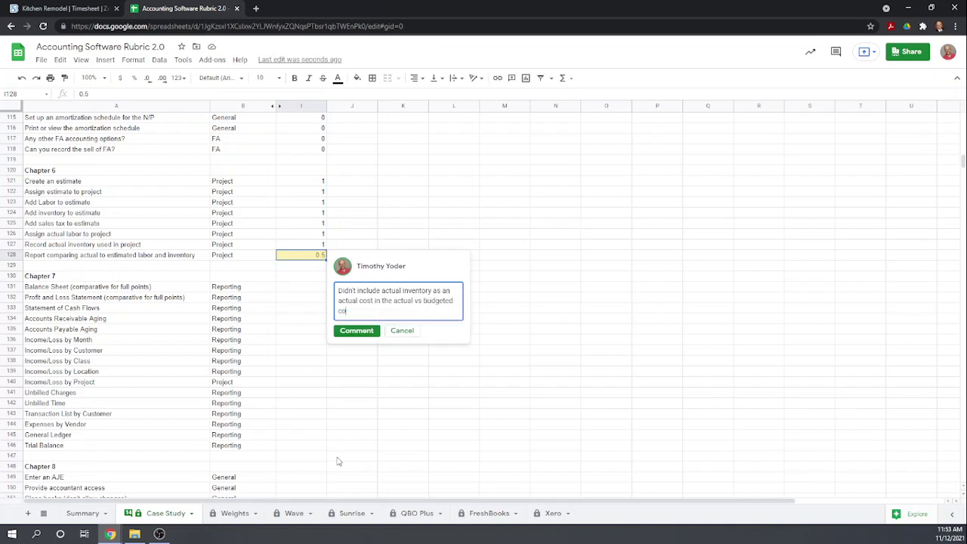
text(mparison.)
click(355, 331)
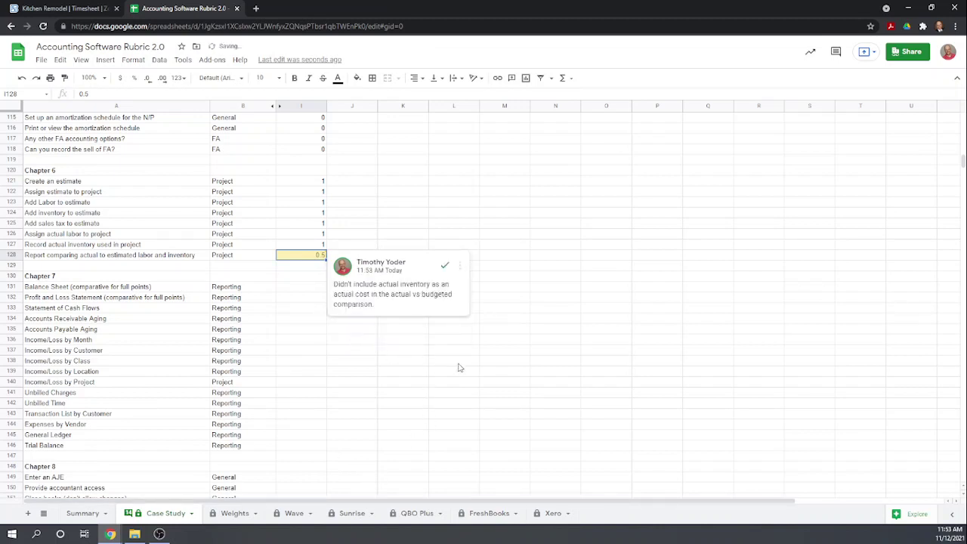
click(502, 364)
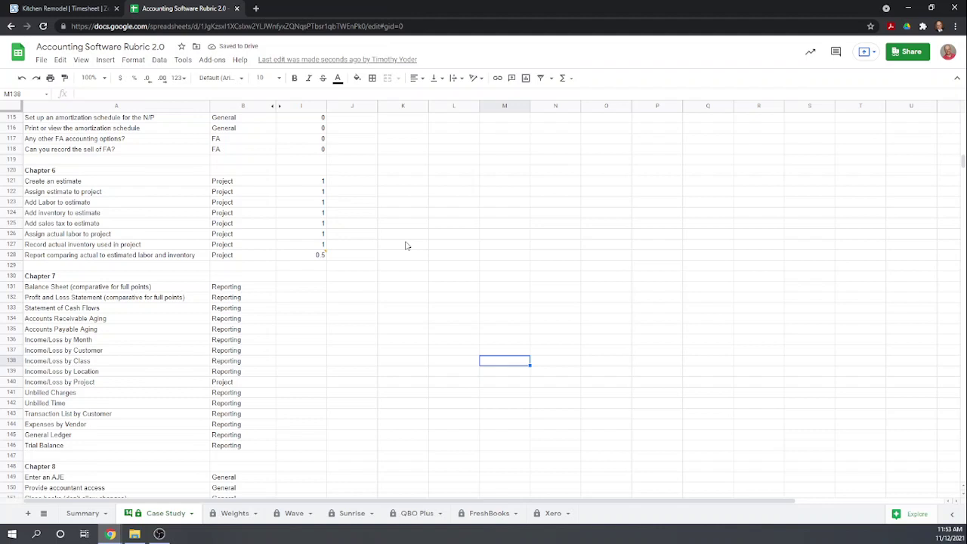
Step: Switch to Zoho Books, review the Kitchen Remodel project's purchases for expenses and bills, and return to its overview
click(57, 12)
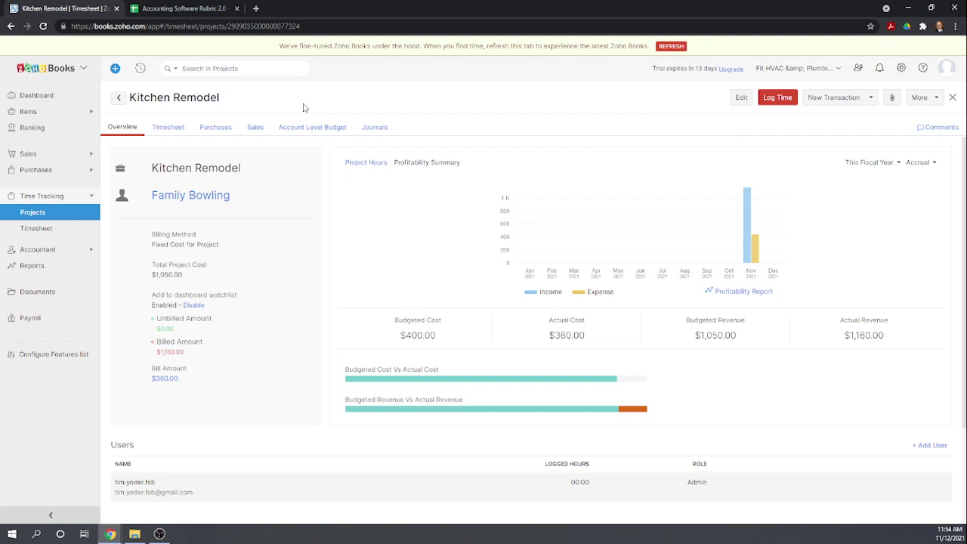
click(223, 129)
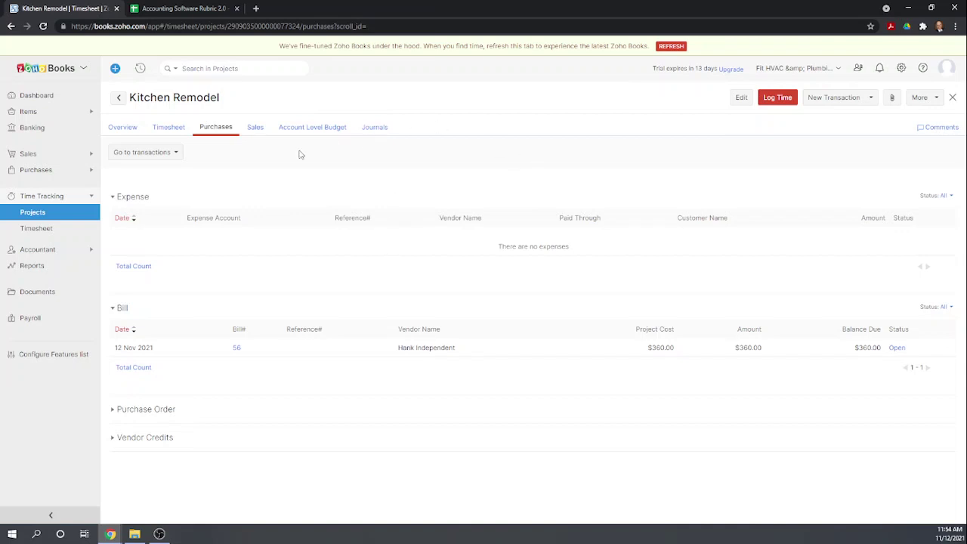
click(119, 130)
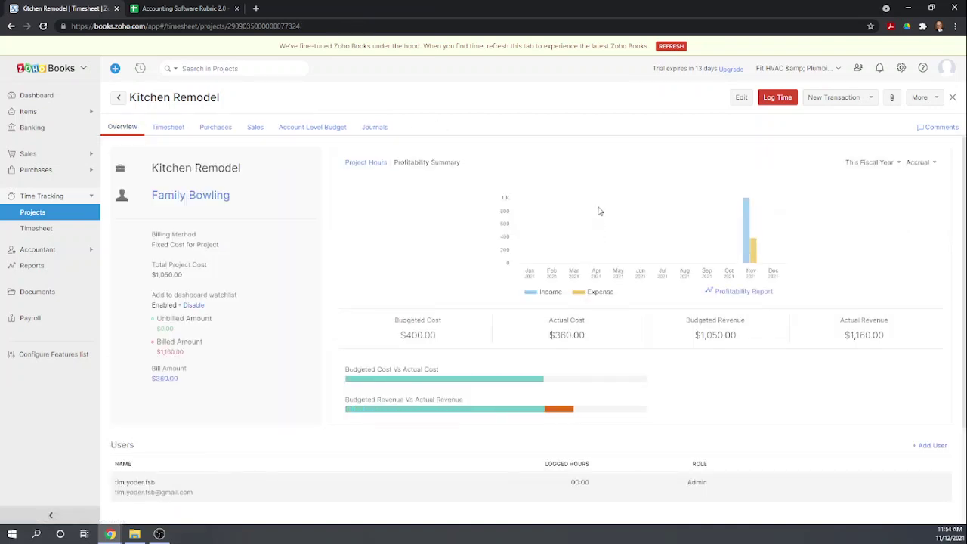